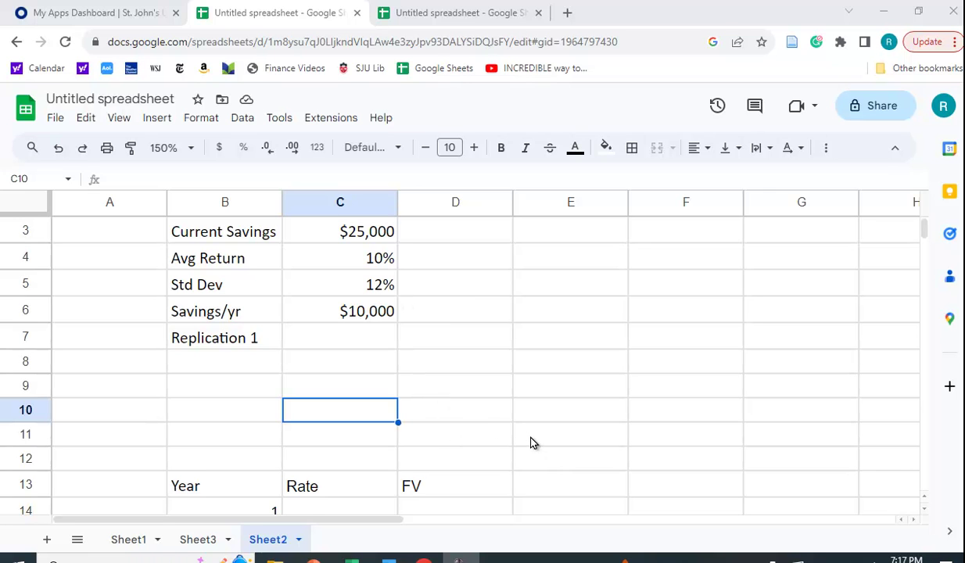
- Begin a NORMINV formula in the year 1 Rate cell C14, using RAND() as its probability argument
{"action": "scroll", "coordinate": [531, 443], "scroll_direction": "down", "scroll_amount": 1}
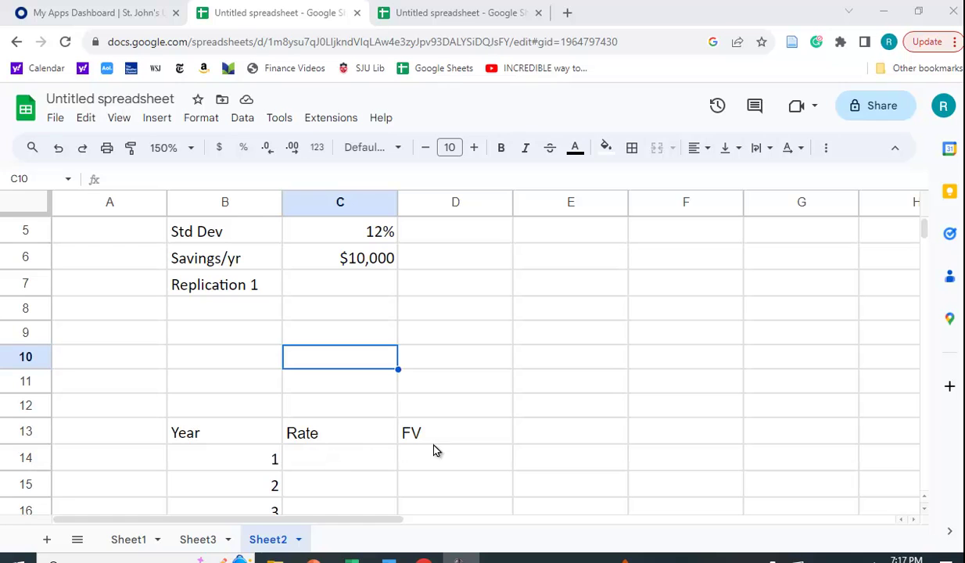
{"action": "scroll", "coordinate": [455, 398], "scroll_direction": "up", "scroll_amount": 1}
{"action": "scroll", "coordinate": [452, 414], "scroll_direction": "down", "scroll_amount": 1}
{"action": "left_click", "coordinate": [344, 459]}
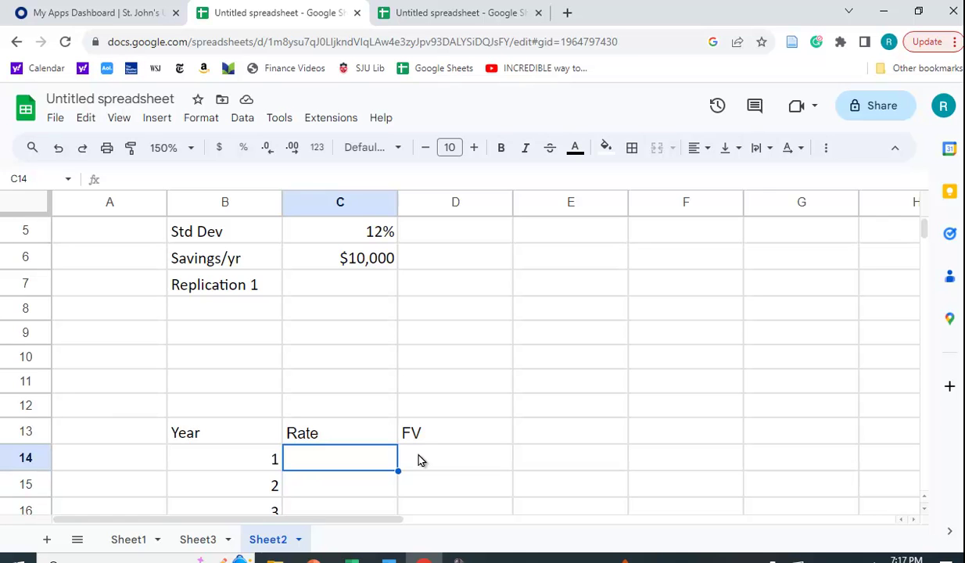
{"action": "scroll", "coordinate": [431, 440], "scroll_direction": "up", "scroll_amount": 1}
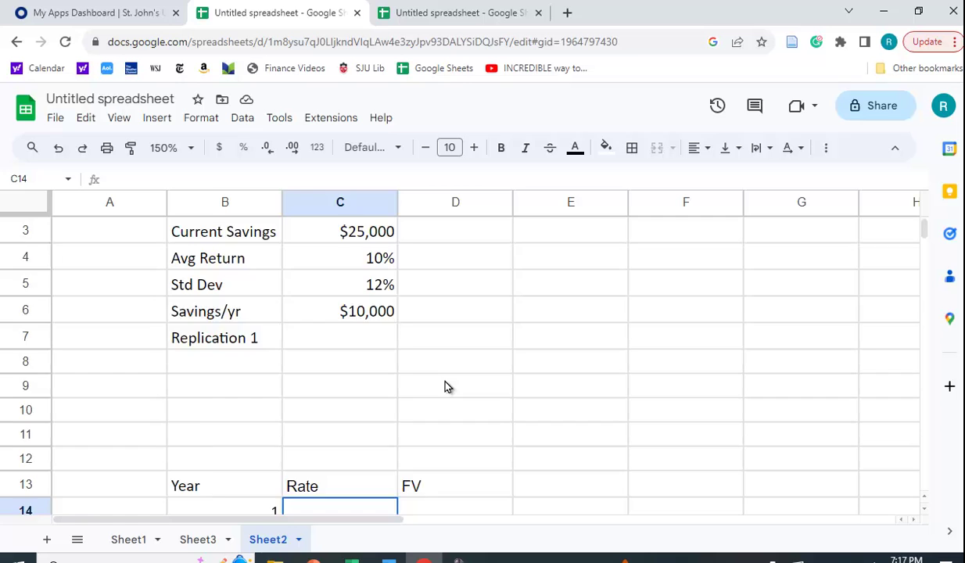
{"action": "scroll", "coordinate": [447, 386], "scroll_direction": "down", "scroll_amount": 4}
{"action": "type", "text": "="}
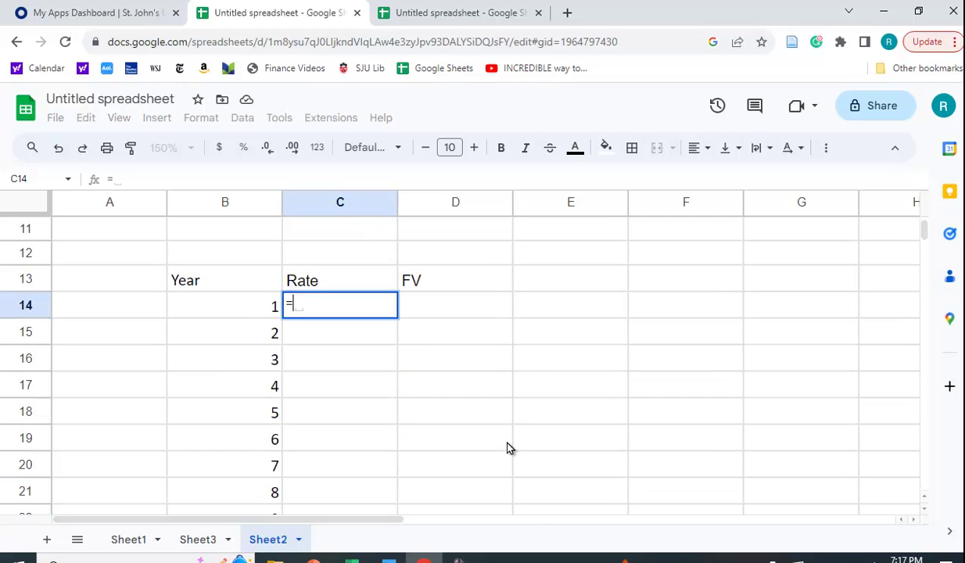
{"action": "type", "text": "nor"}
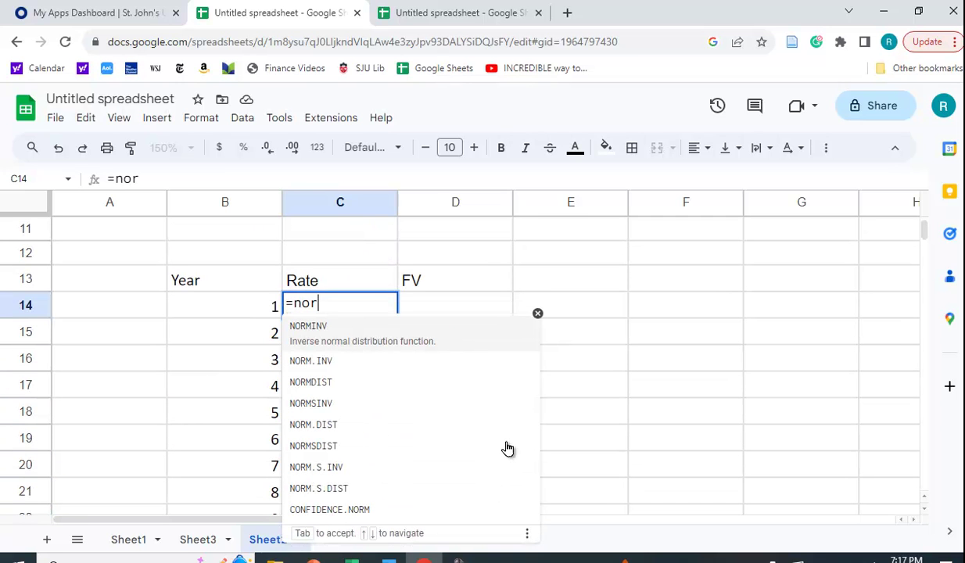
{"action": "type", "text": "min"}
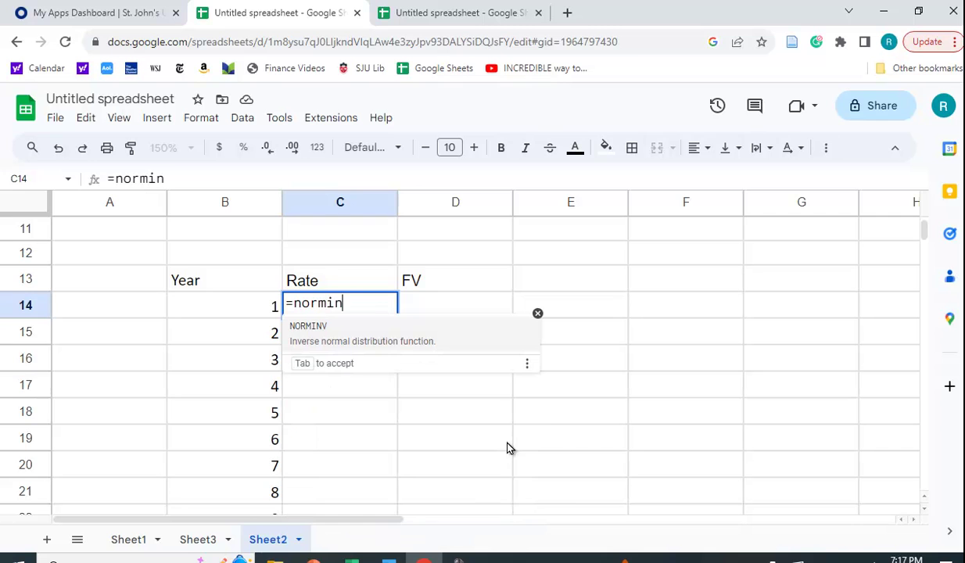
{"action": "type", "text": "v("}
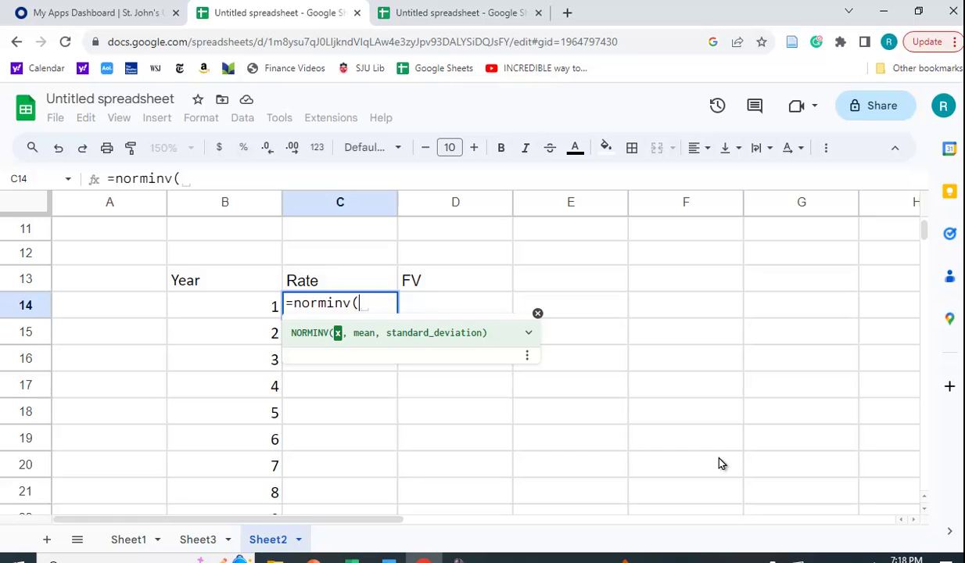
{"action": "type", "text": "rand("}
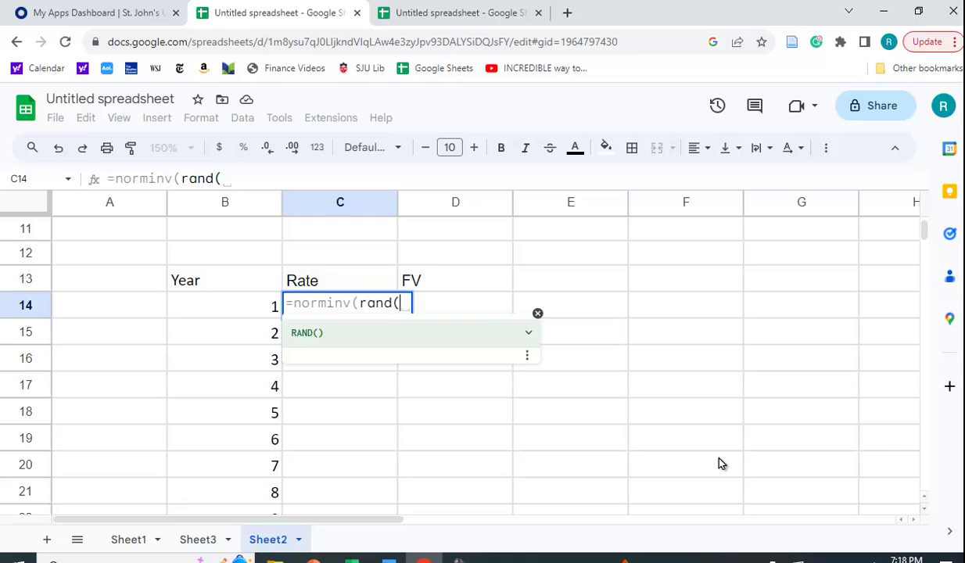
{"action": "type", "text": ")"}
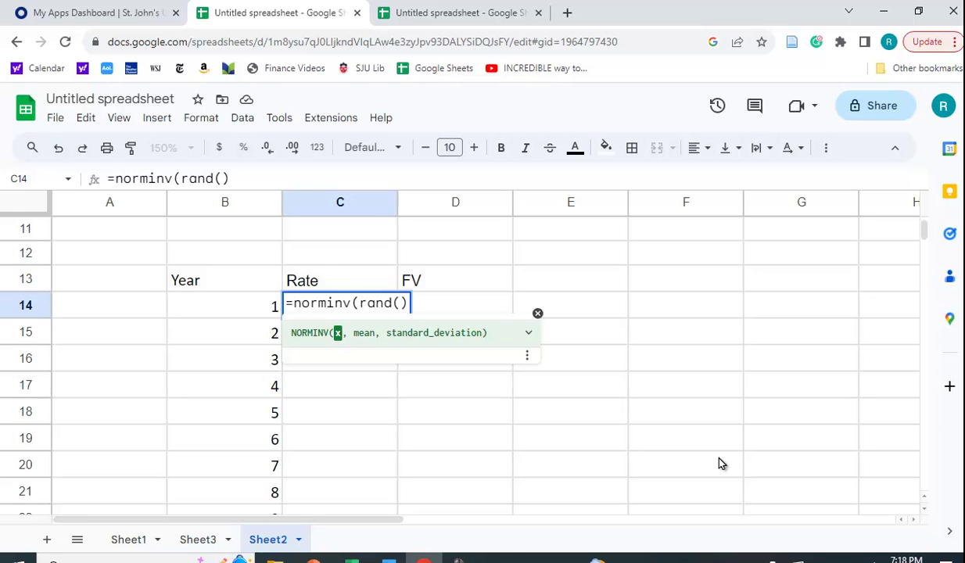
{"action": "type", "text": ","}
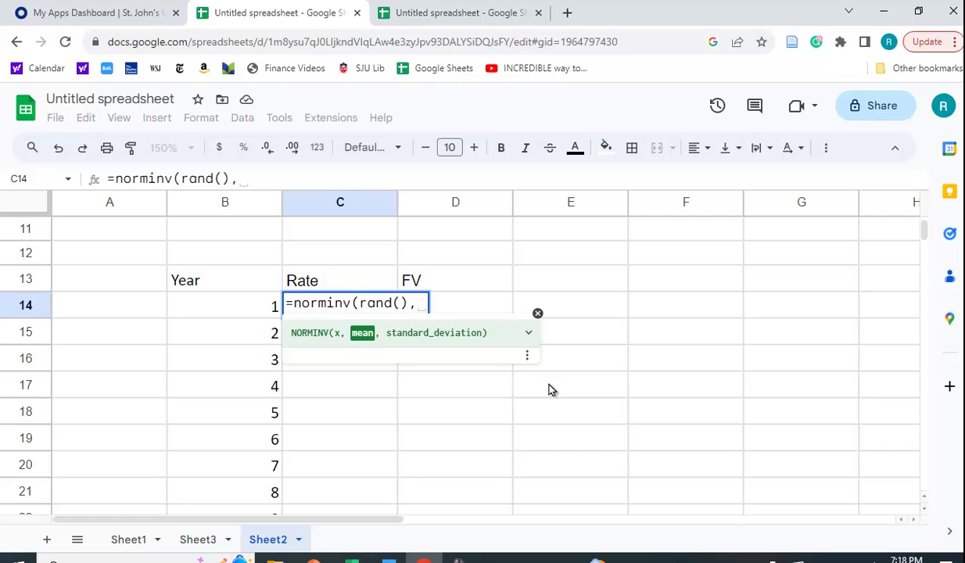
- Complete the C14 formula with row-locked references C$4 for the mean and C$5 for the standard deviation
{"action": "scroll", "coordinate": [479, 274], "scroll_direction": "up", "scroll_amount": 3}
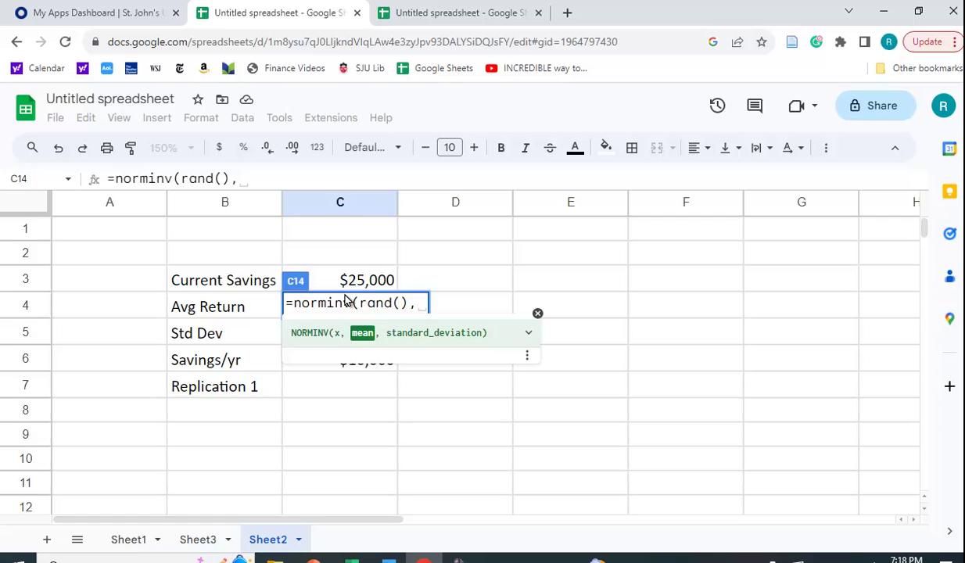
{"action": "scroll", "coordinate": [457, 288], "scroll_direction": "down", "scroll_amount": 1}
{"action": "left_click", "coordinate": [366, 256]}
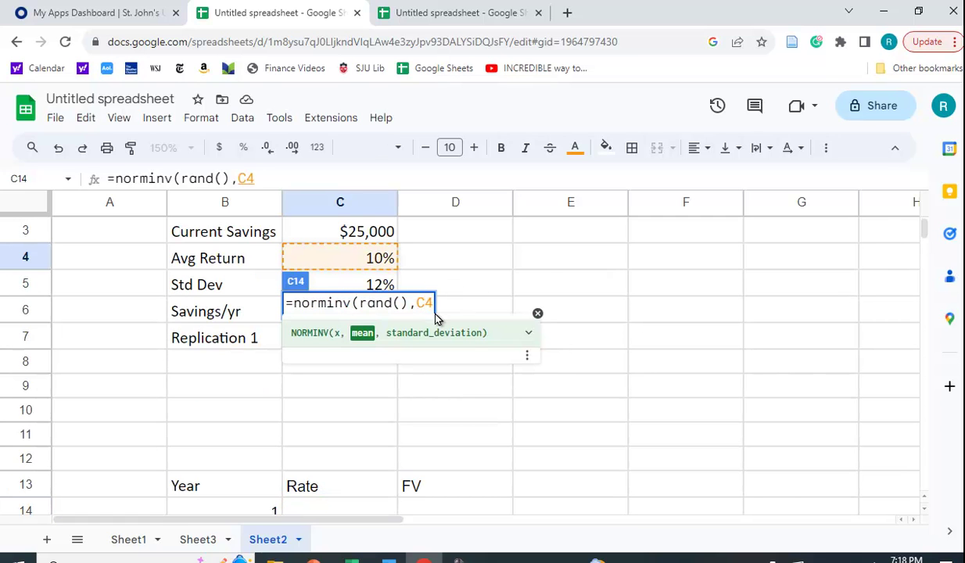
{"action": "type", "text": "$4,"}
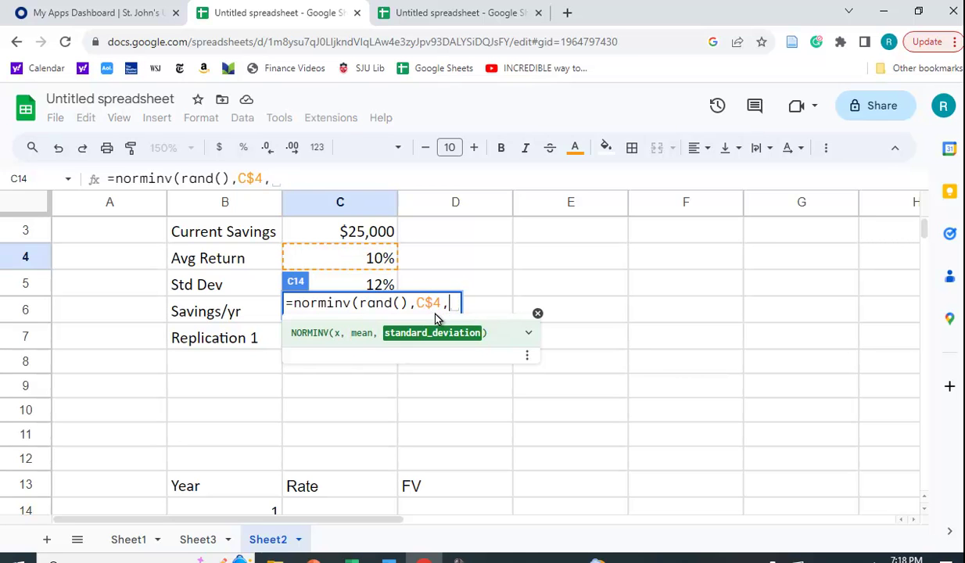
{"action": "left_click", "coordinate": [353, 285]}
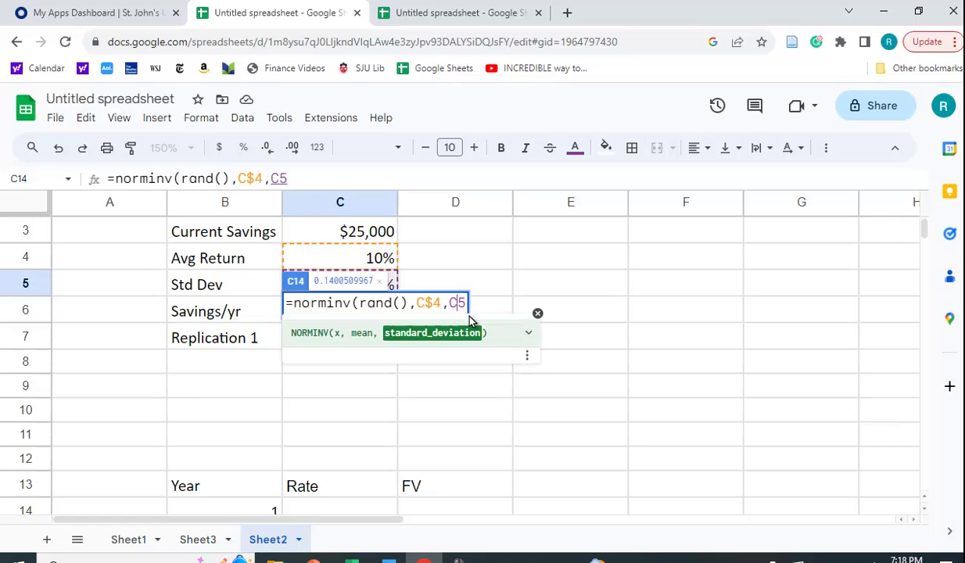
{"action": "key", "text": "F4"}
{"action": "key", "text": "F4"}
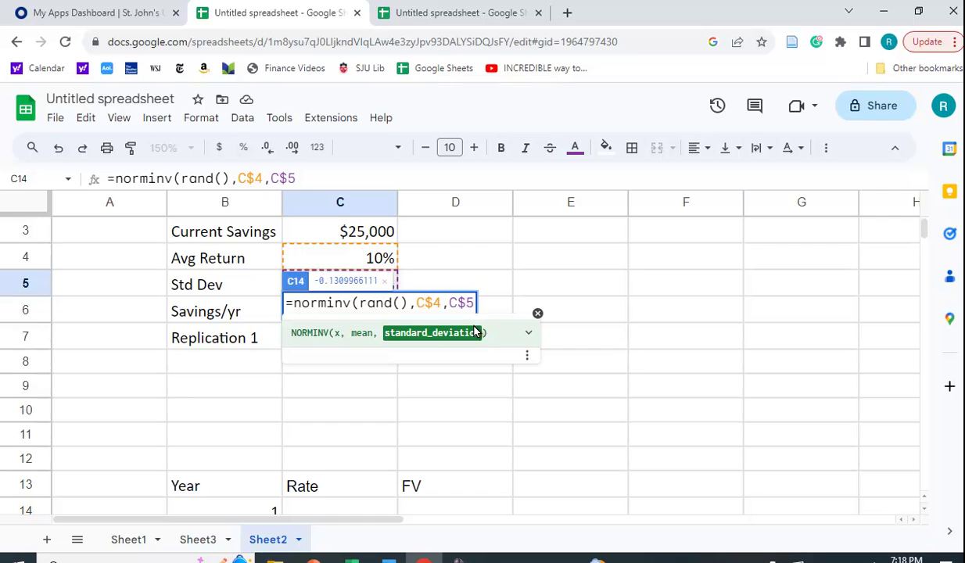
{"action": "type", "text": ")"}
{"action": "key", "text": "Return"}
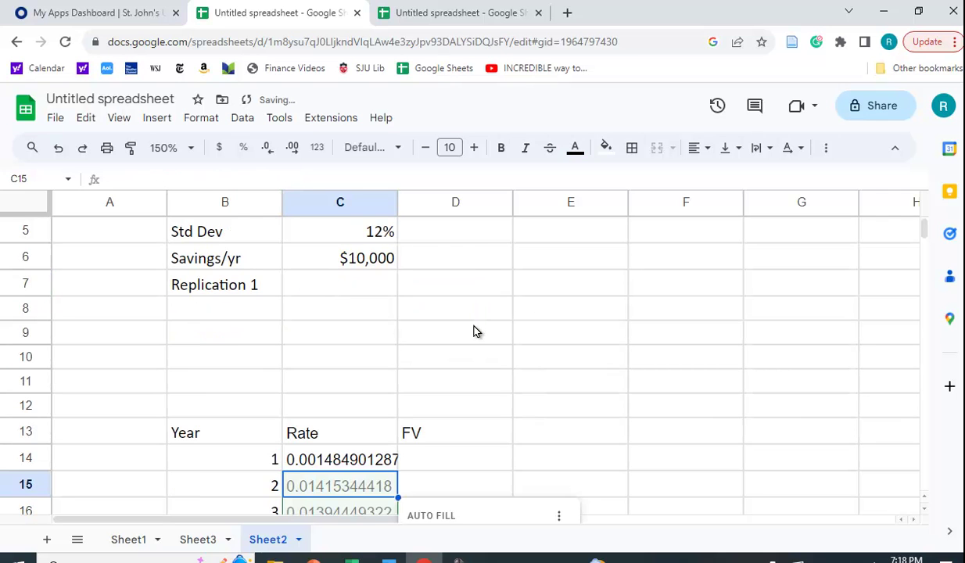
- Fill the C14 rate formula down to C53 for all 40 years and format the rates as percentages
{"action": "scroll", "coordinate": [473, 360], "scroll_direction": "down", "scroll_amount": 2}
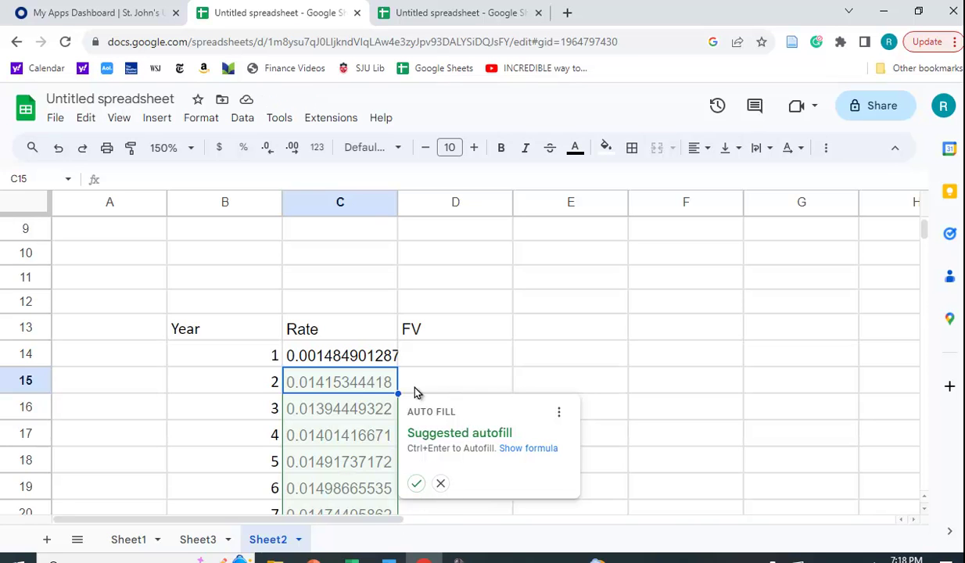
{"action": "left_click", "coordinate": [350, 362]}
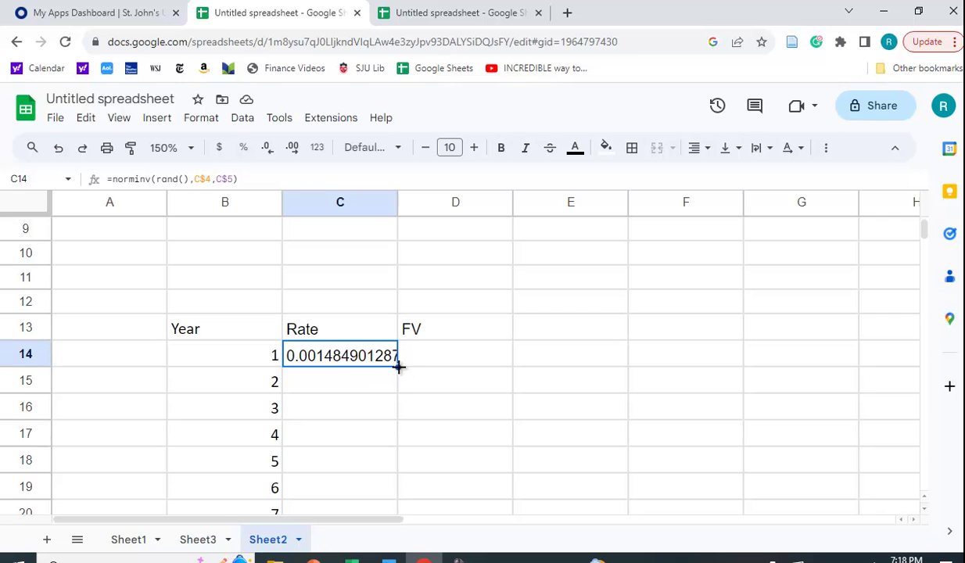
{"action": "left_click_drag", "start_coordinate": [398, 367], "coordinate": [379, 377]}
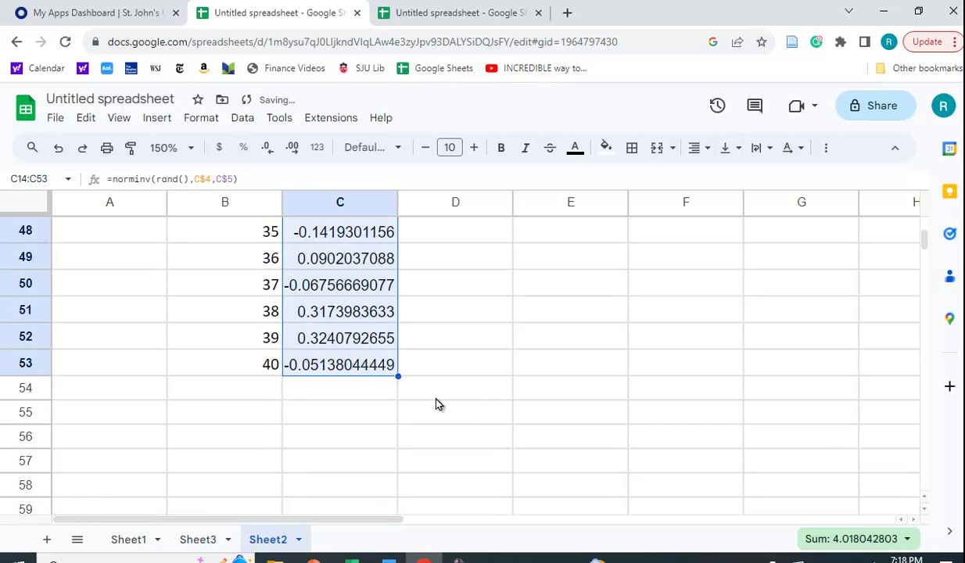
{"action": "scroll", "coordinate": [469, 399], "scroll_direction": "up", "scroll_amount": 3}
{"action": "scroll", "coordinate": [469, 400], "scroll_direction": "up", "scroll_amount": 10}
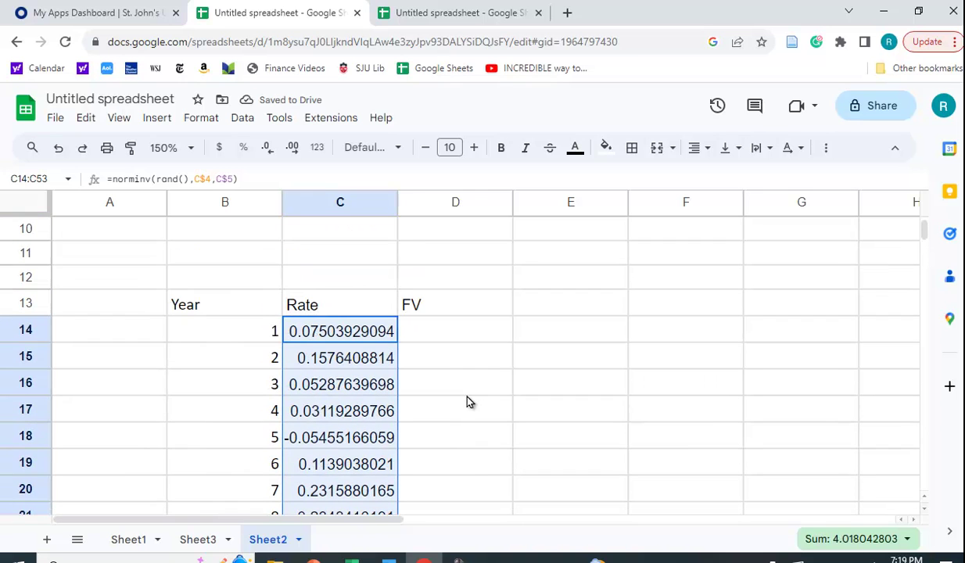
{"action": "left_click", "coordinate": [244, 147]}
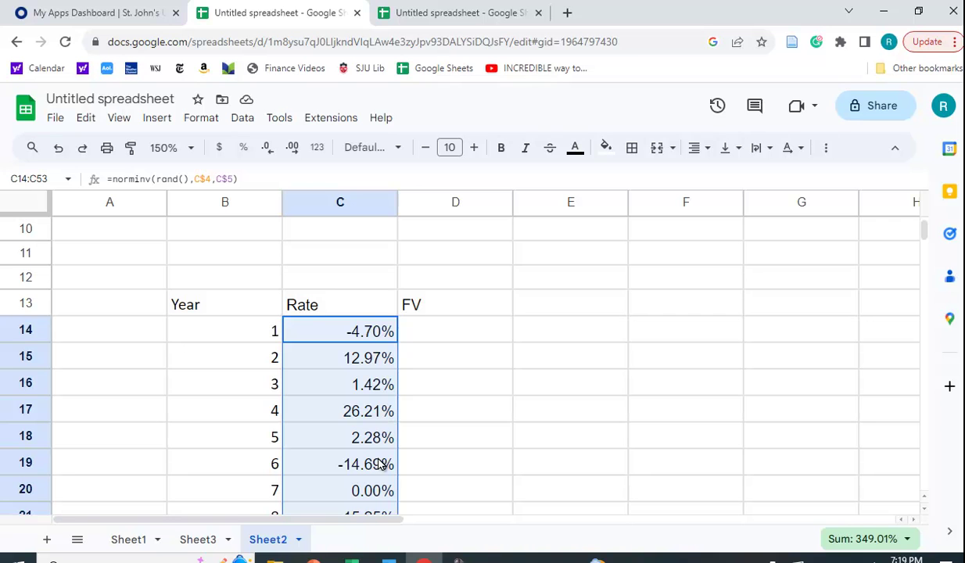
{"action": "scroll", "coordinate": [377, 463], "scroll_direction": "down", "scroll_amount": 1}
{"action": "scroll", "coordinate": [377, 468], "scroll_direction": "down", "scroll_amount": 2}
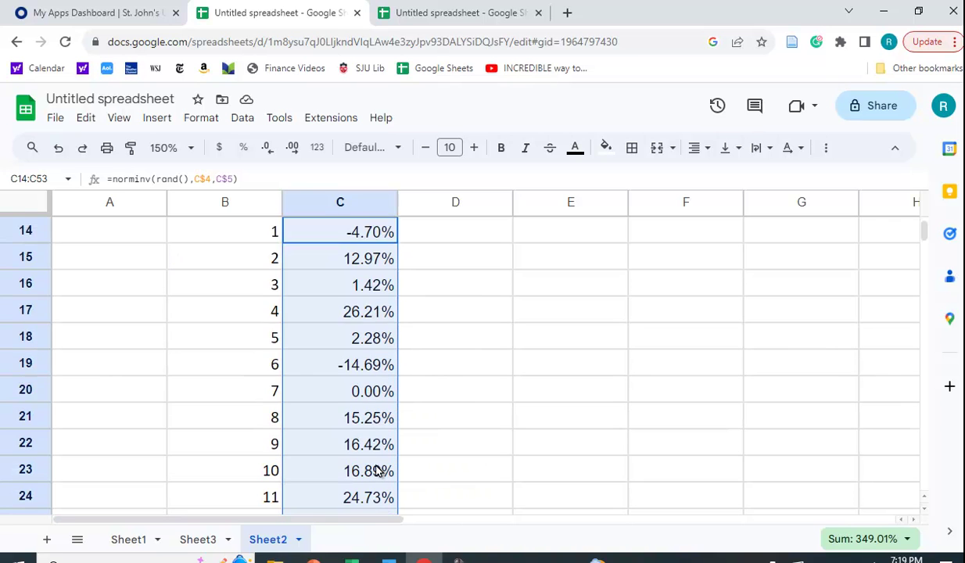
{"action": "scroll", "coordinate": [405, 475], "scroll_direction": "up", "scroll_amount": 6}
{"action": "scroll", "coordinate": [413, 473], "scroll_direction": "down", "scroll_amount": 3}
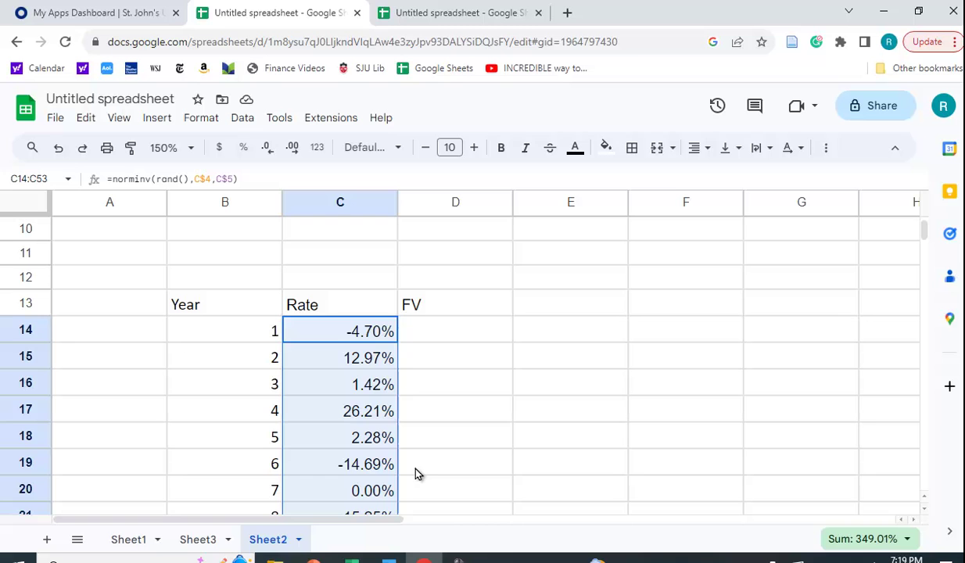
- Enter the year 1 FV formula =C3*(1+C14)+C6 in D14, growing current savings by the rate and adding the yearly savings
{"action": "left_click", "coordinate": [427, 337]}
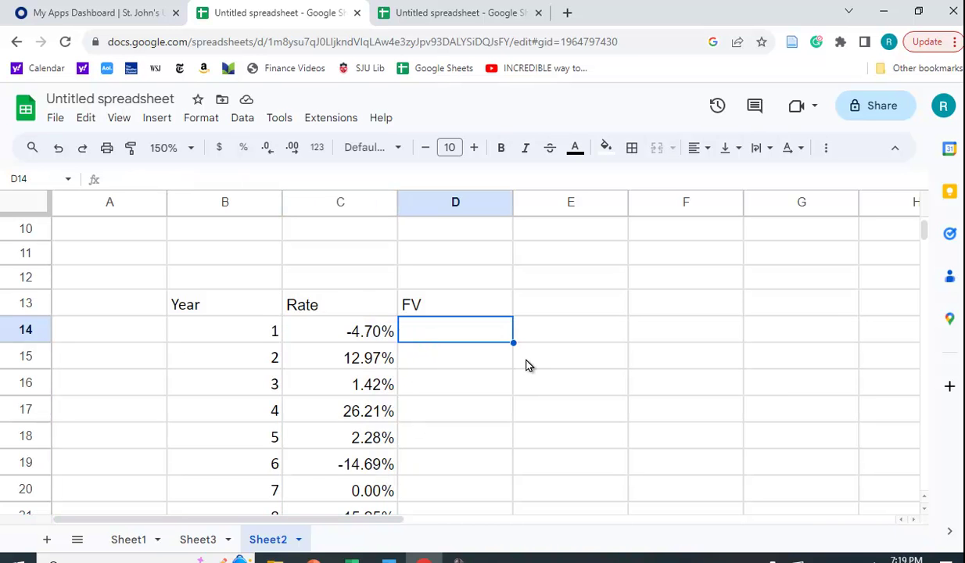
{"action": "scroll", "coordinate": [528, 364], "scroll_direction": "down", "scroll_amount": 1}
{"action": "type", "text": "="}
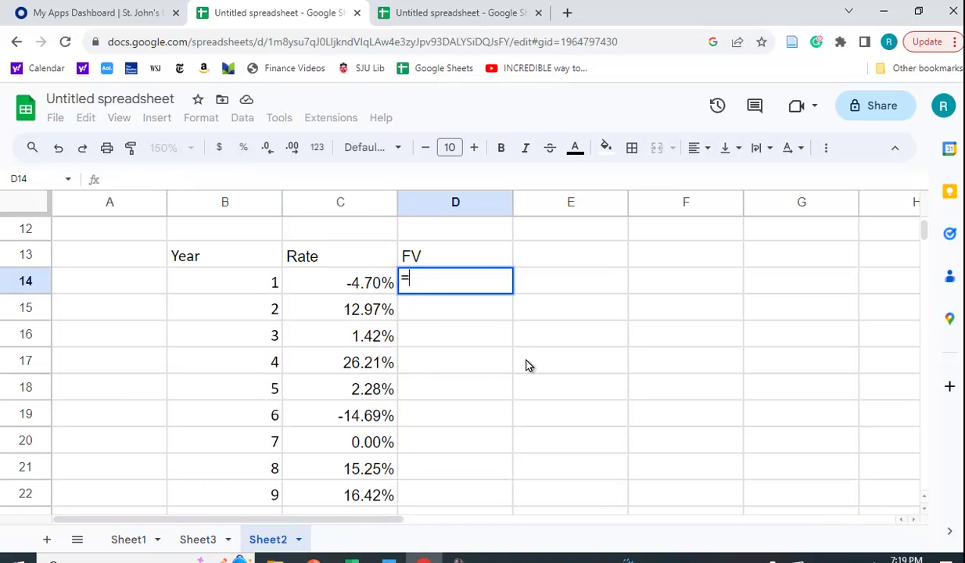
{"action": "scroll", "coordinate": [525, 366], "scroll_direction": "up", "scroll_amount": 2}
{"action": "scroll", "coordinate": [525, 366], "scroll_direction": "up", "scroll_amount": 4}
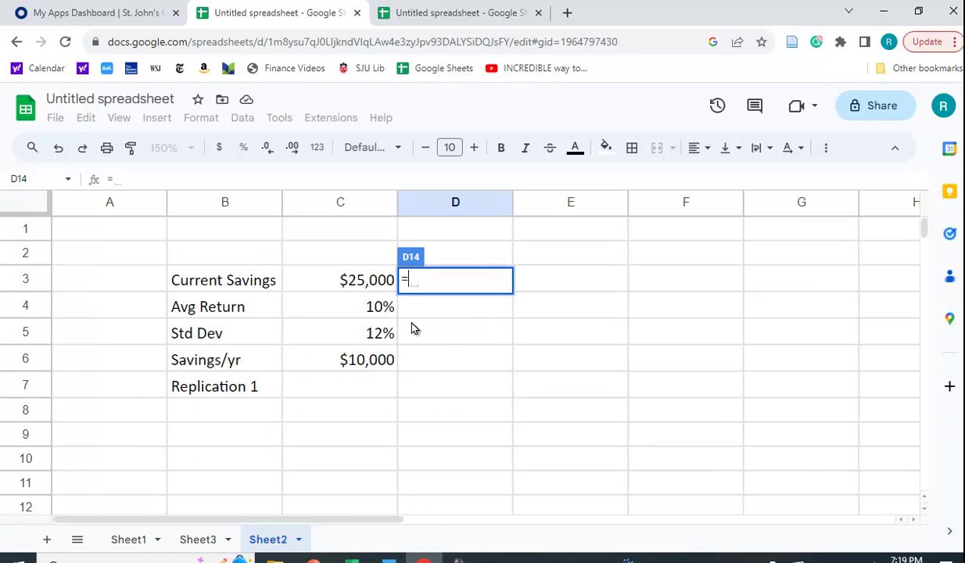
{"action": "left_click", "coordinate": [358, 281]}
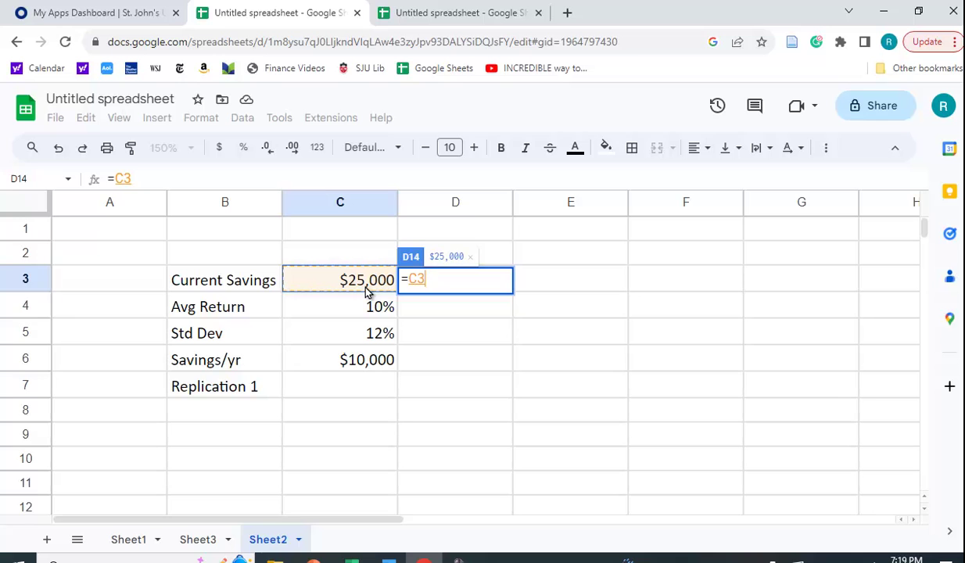
{"action": "type", "text": "*("}
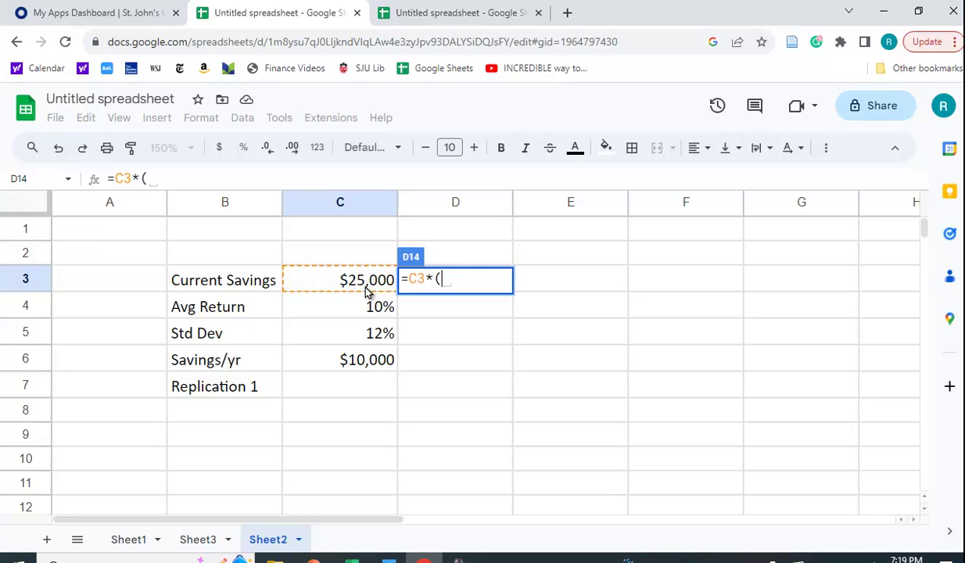
{"action": "type", "text": "1+"}
{"action": "scroll", "coordinate": [379, 352], "scroll_direction": "down", "scroll_amount": 3}
{"action": "left_click", "coordinate": [353, 407]}
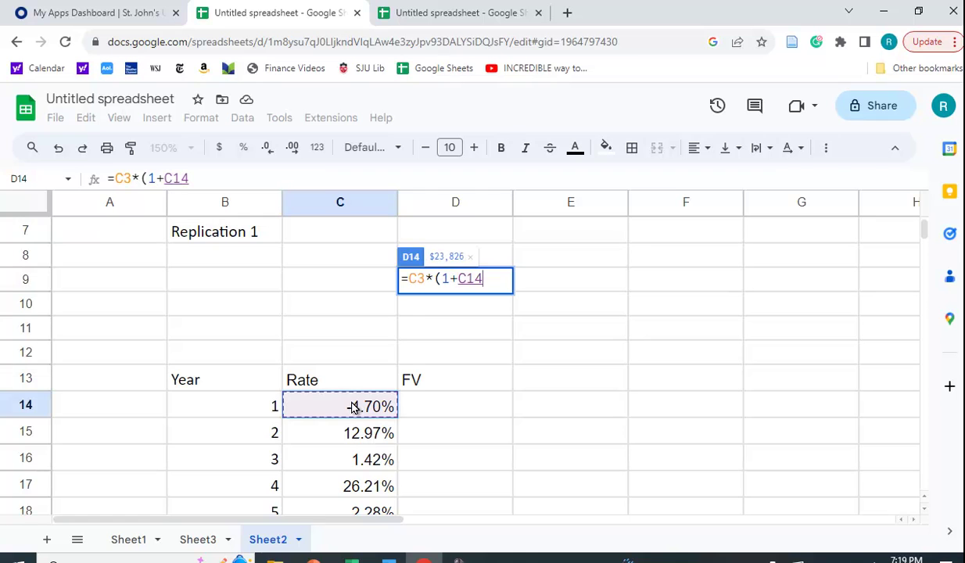
{"action": "type", "text": ")"}
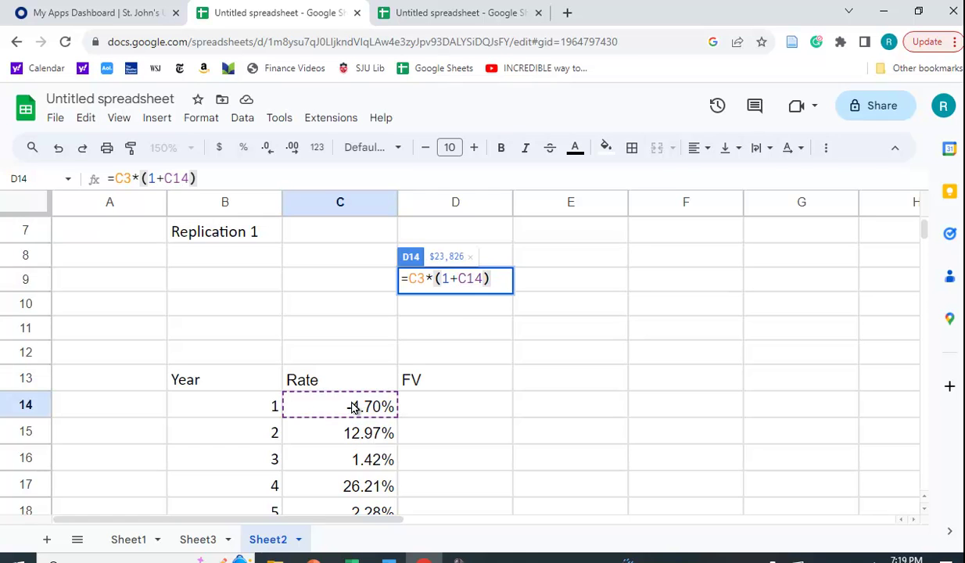
{"action": "type", "text": "+"}
{"action": "scroll", "coordinate": [353, 407], "scroll_direction": "up", "scroll_amount": 3}
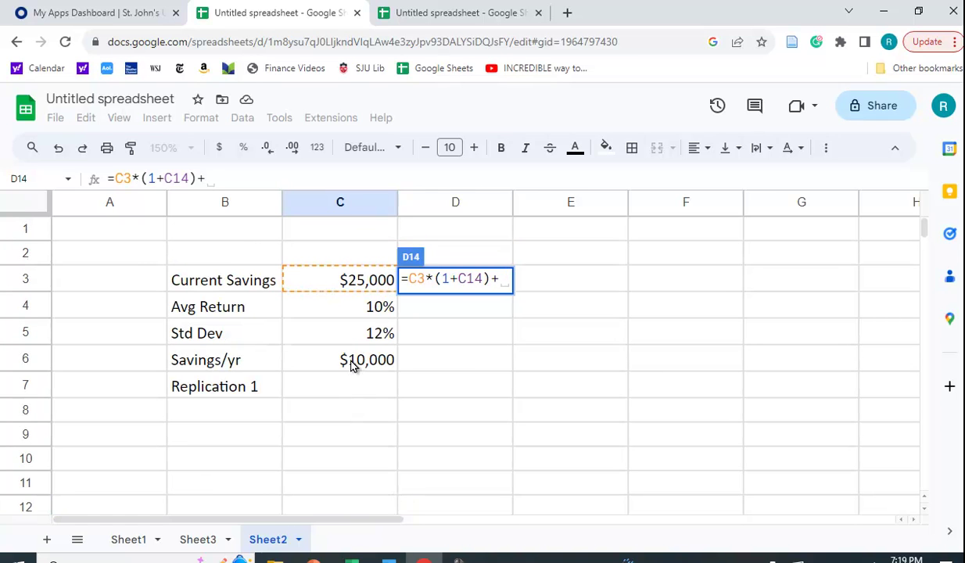
{"action": "left_click", "coordinate": [356, 368]}
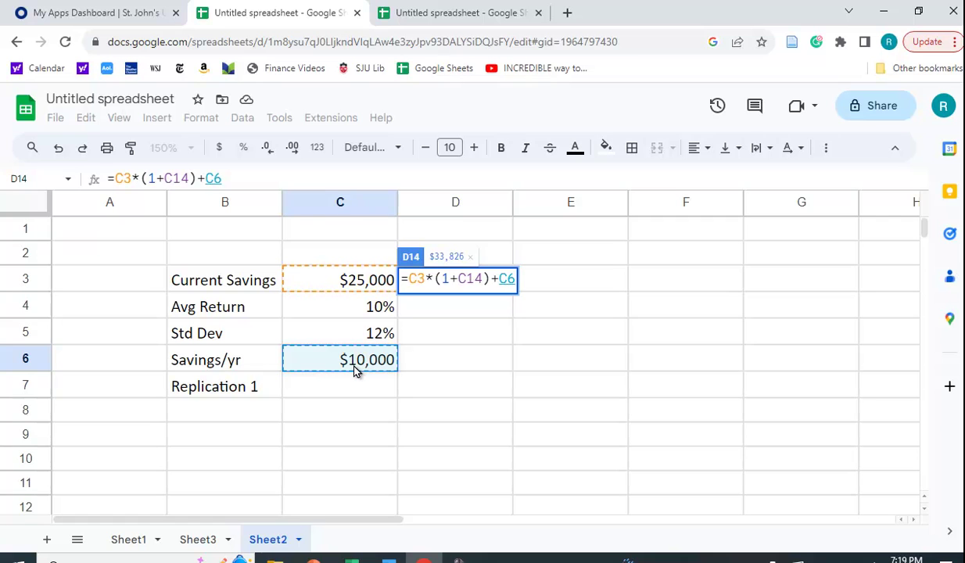
{"action": "key", "text": "Return"}
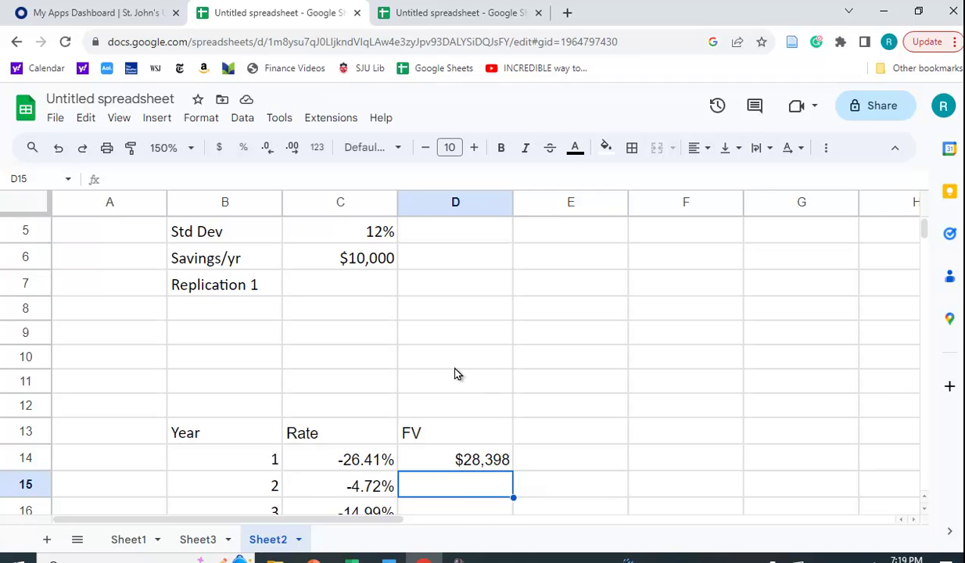
{"action": "scroll", "coordinate": [455, 373], "scroll_direction": "up", "scroll_amount": 2}
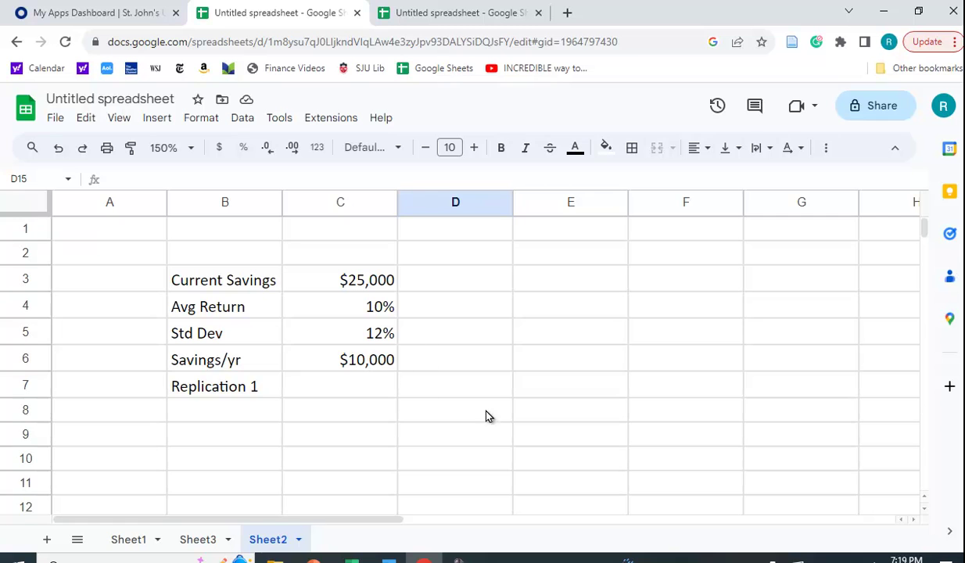
{"action": "scroll", "coordinate": [516, 430], "scroll_direction": "down", "scroll_amount": 2}
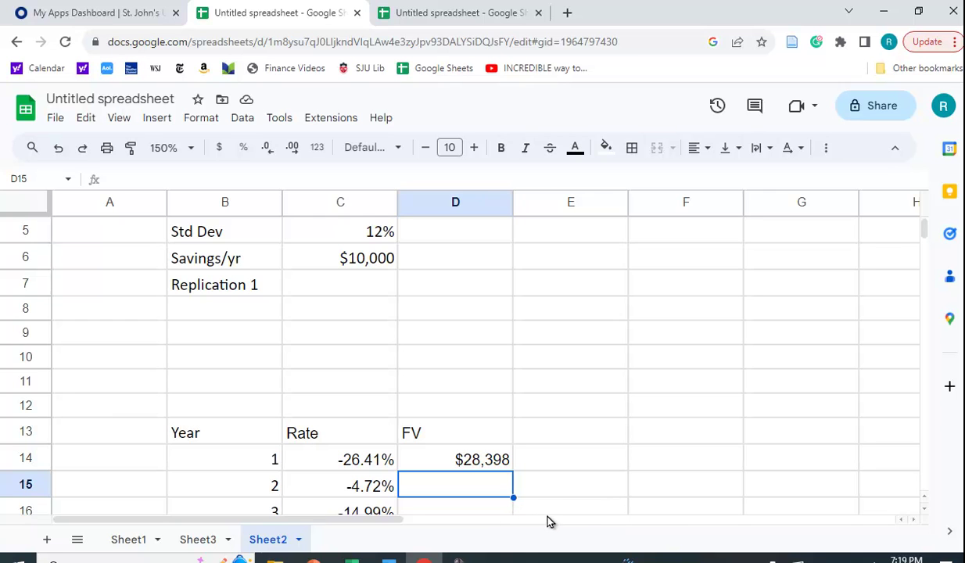
- Begin the year 2 FV formula in D15 with =D14*(1+C15), growing the previous year's balance by the year 2 rate
{"action": "type", "text": "="}
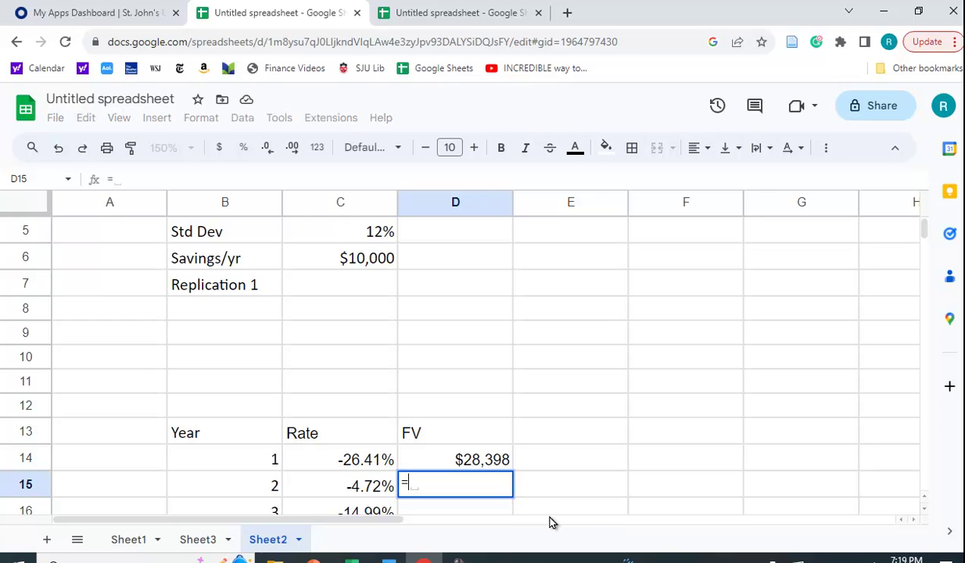
{"action": "left_click", "coordinate": [483, 463]}
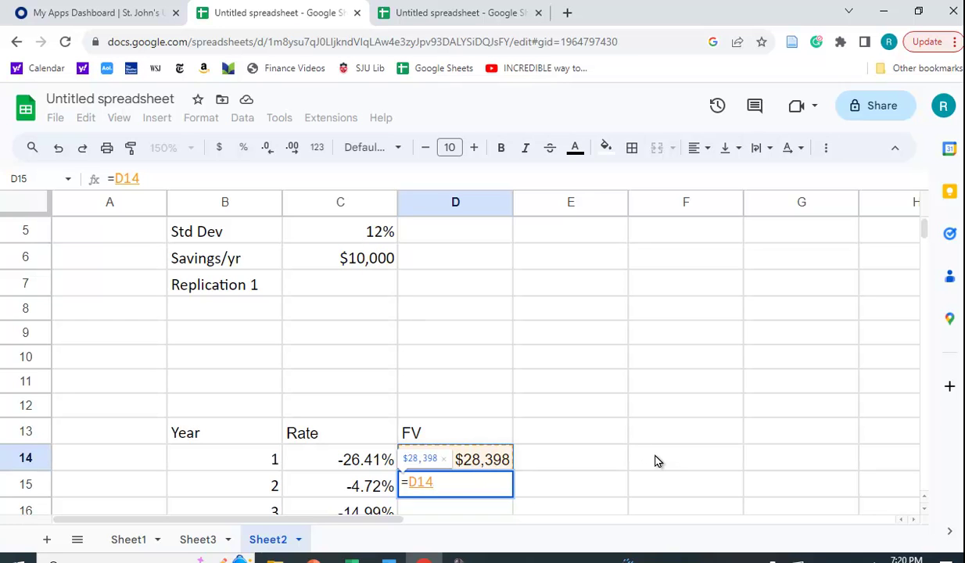
{"action": "type", "text": "*(1"}
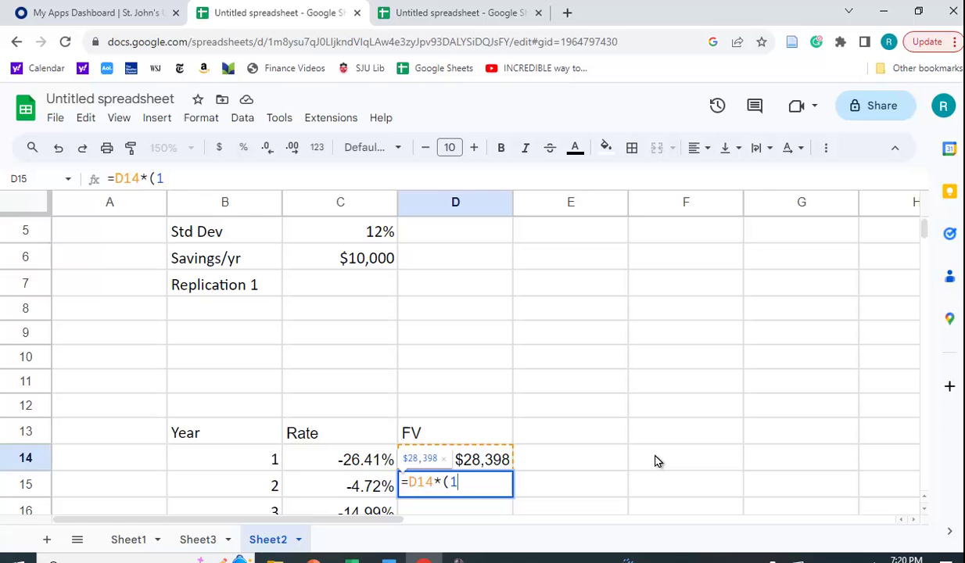
{"action": "type", "text": "+"}
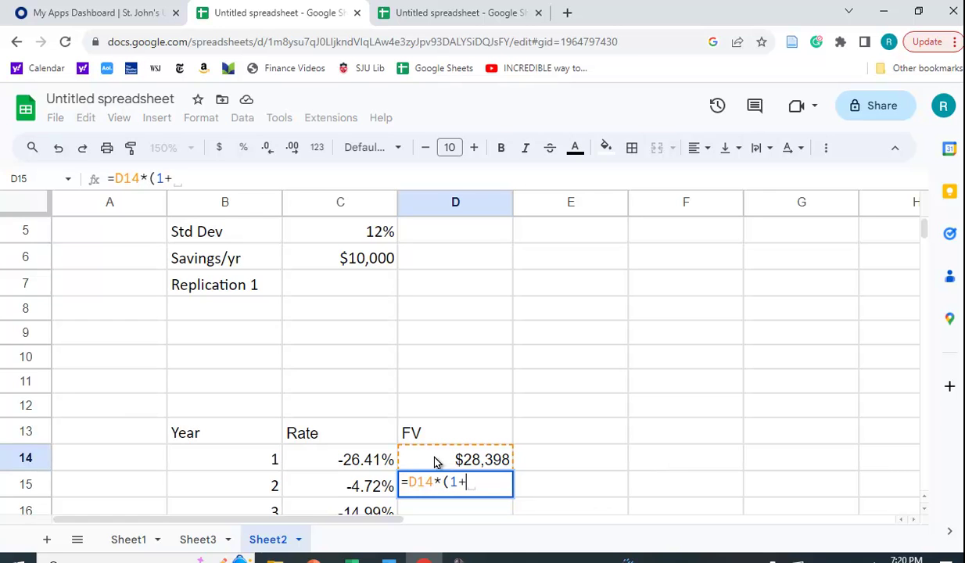
{"action": "left_click", "coordinate": [356, 485]}
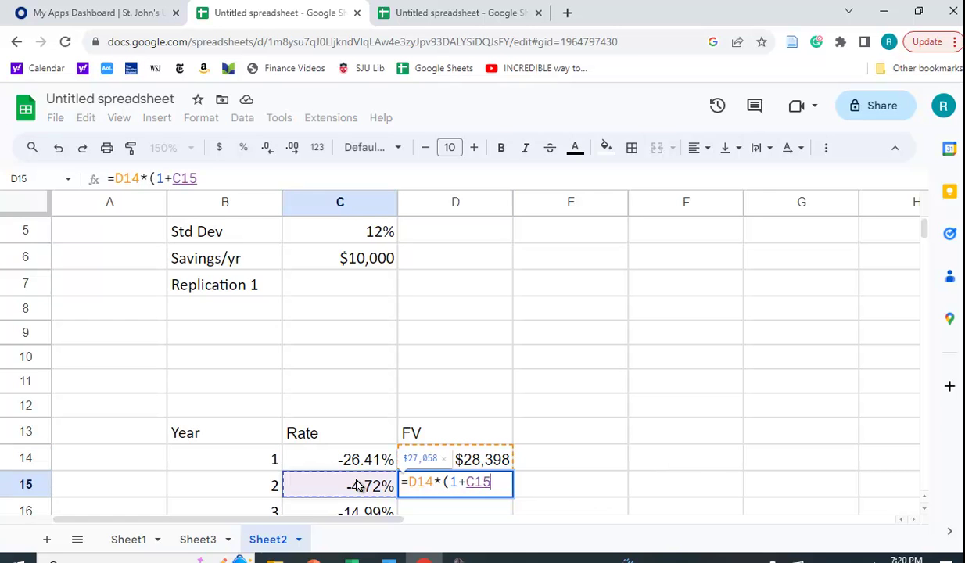
{"action": "type", "text": ")"}
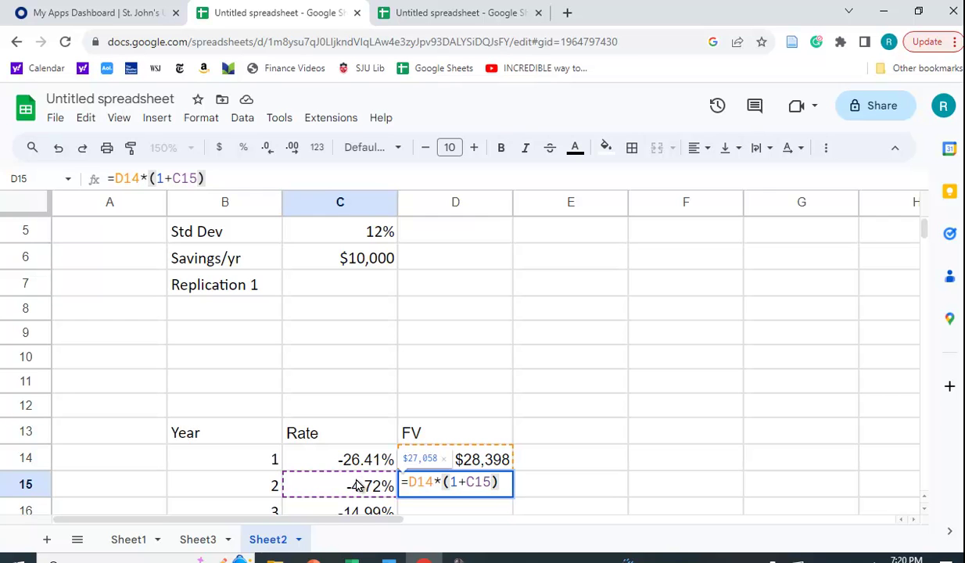
- Complete the D15 formula by adding the yearly savings with the row-locked reference C$6
{"action": "type", "text": "+"}
{"action": "scroll", "coordinate": [331, 450], "scroll_direction": "up", "scroll_amount": 2}
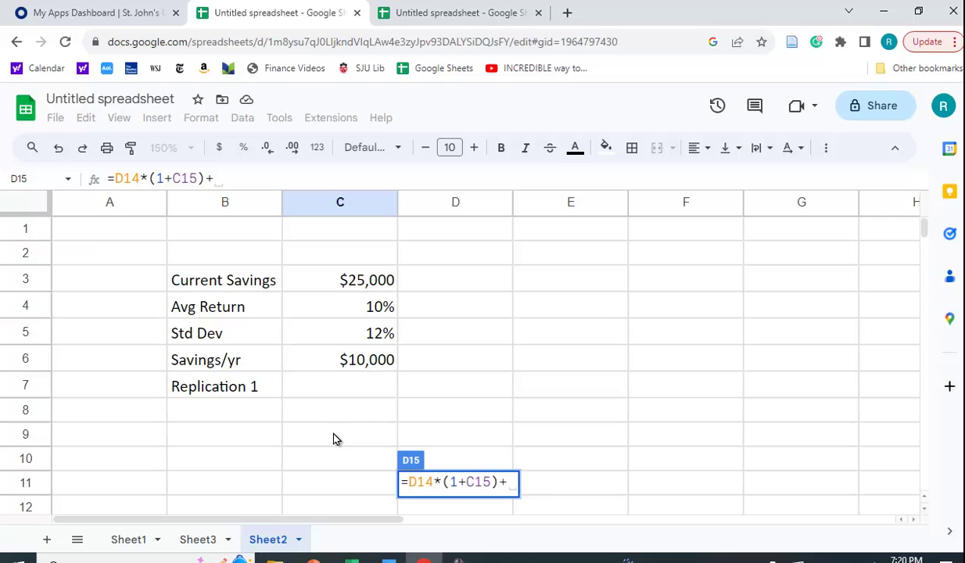
{"action": "left_click", "coordinate": [351, 364]}
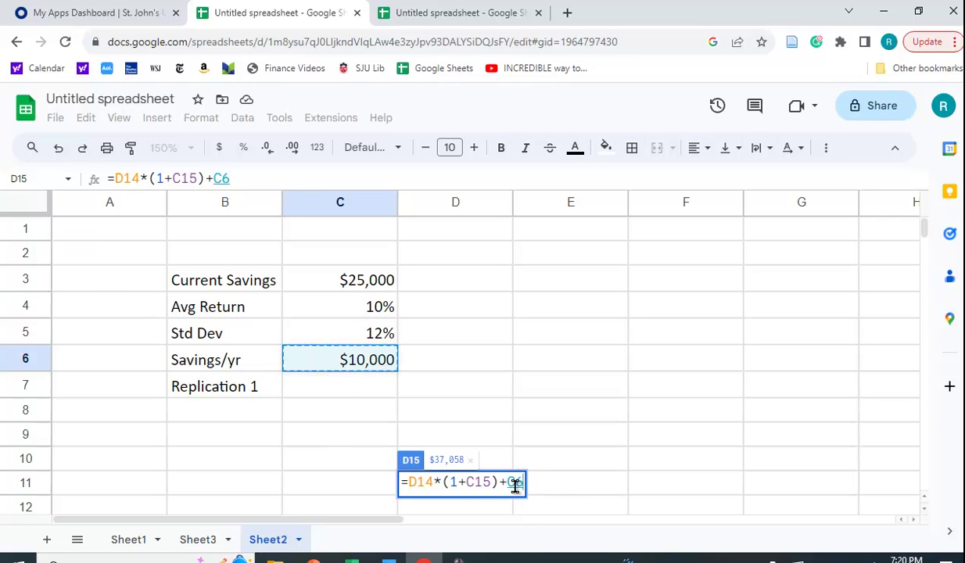
{"action": "key", "text": "Left"}
{"action": "type", "text": "$6"}
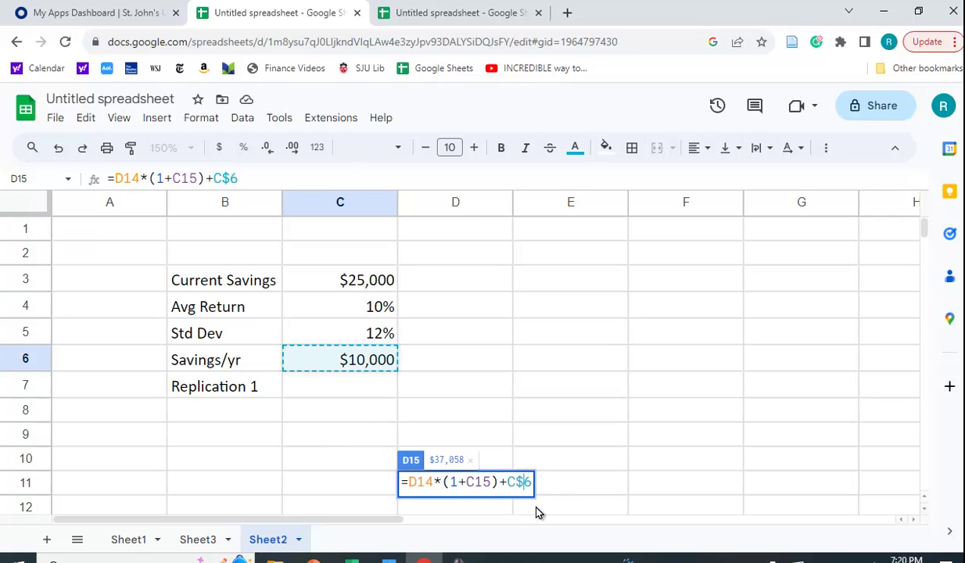
{"action": "type", "text": ")"}
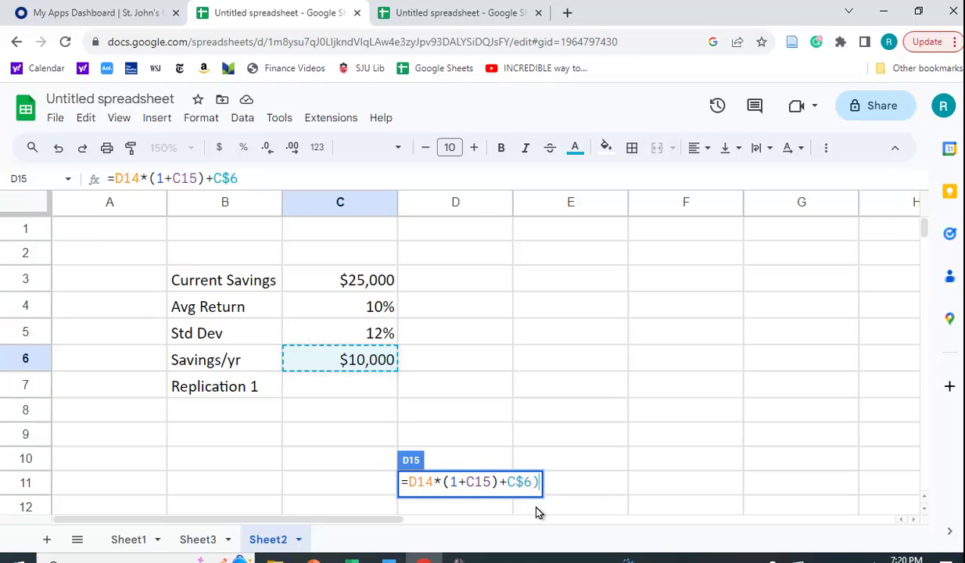
{"action": "key", "text": "Return"}
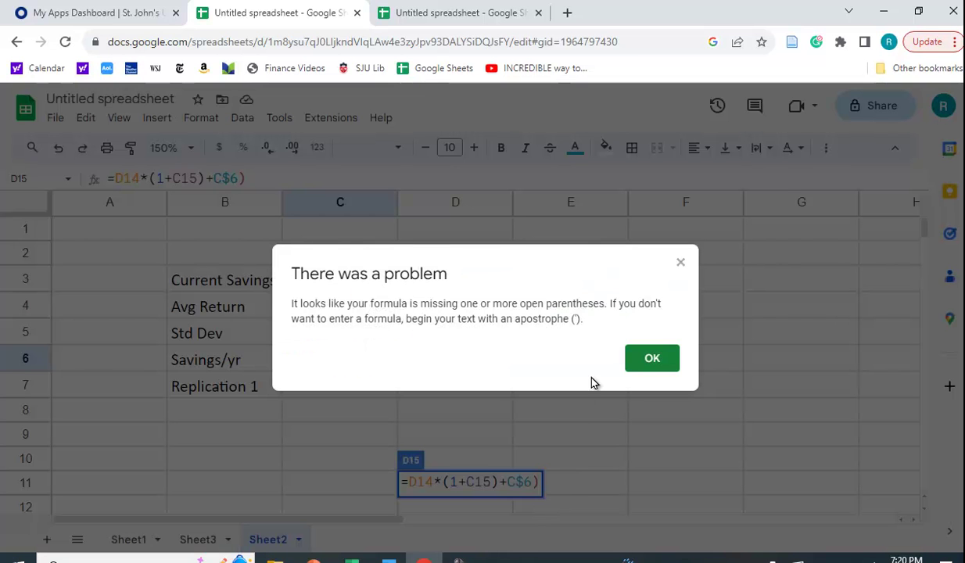
{"action": "left_click", "coordinate": [646, 364]}
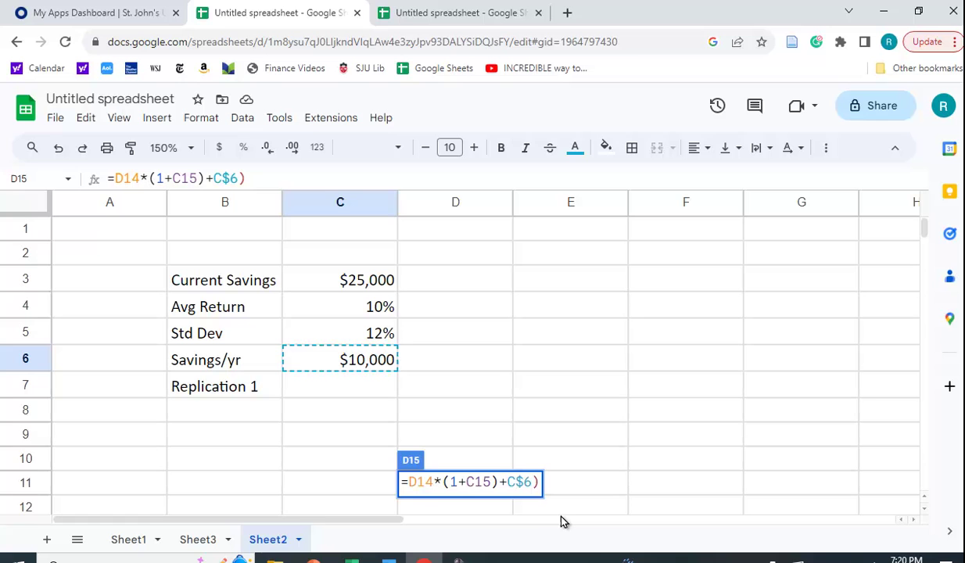
{"action": "key", "text": "BackSpace"}
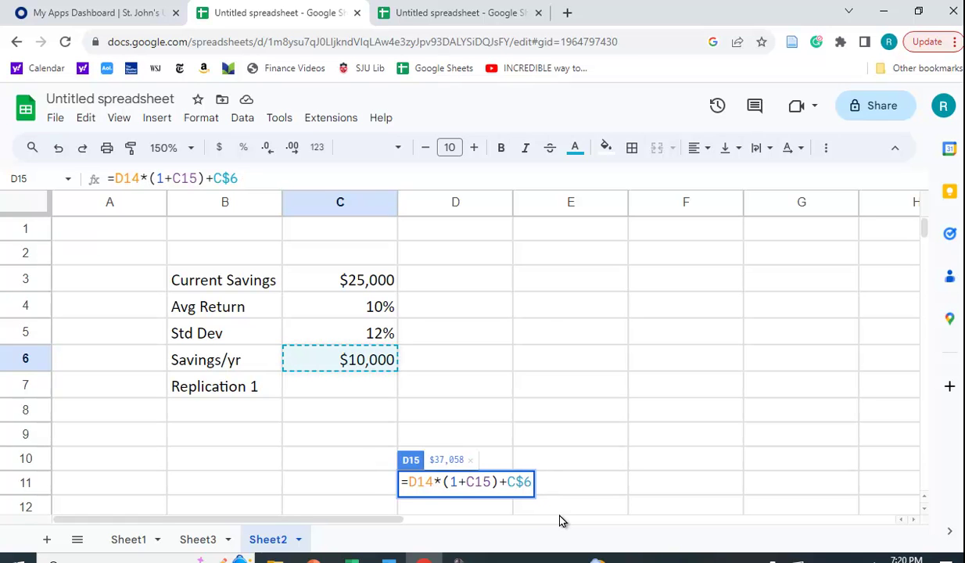
{"action": "key", "text": "Return"}
- Fill the D15 future value formula down to D53 for the remaining years through year 40
{"action": "scroll", "coordinate": [547, 512], "scroll_direction": "up", "scroll_amount": 1}
{"action": "scroll", "coordinate": [517, 485], "scroll_direction": "down", "scroll_amount": 1}
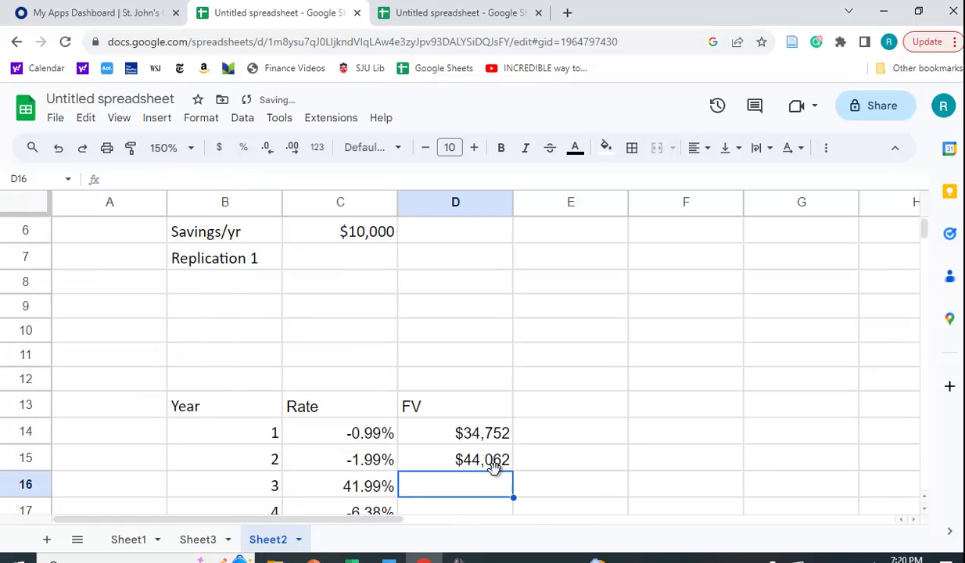
{"action": "left_click", "coordinate": [485, 468]}
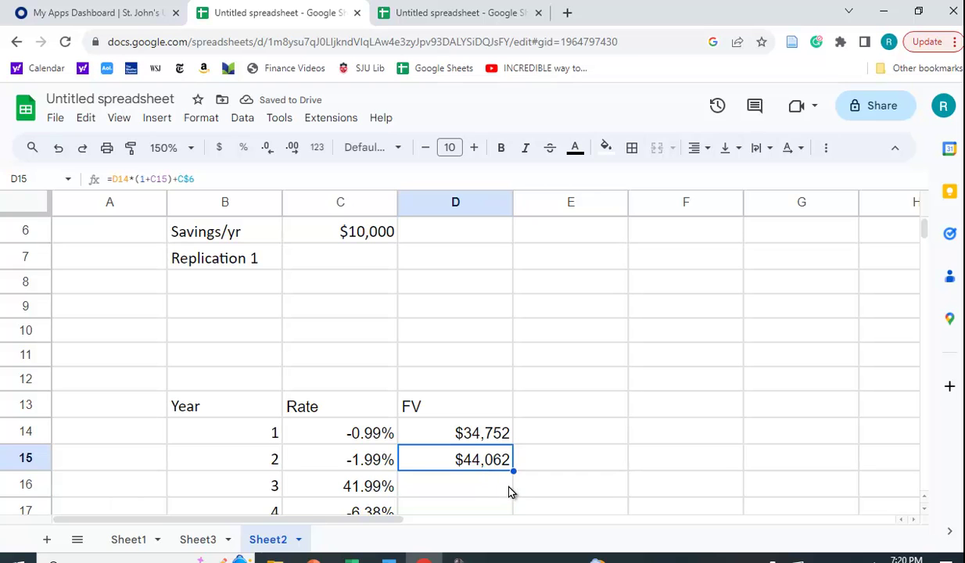
{"action": "left_click_drag", "start_coordinate": [510, 470], "coordinate": [491, 416]}
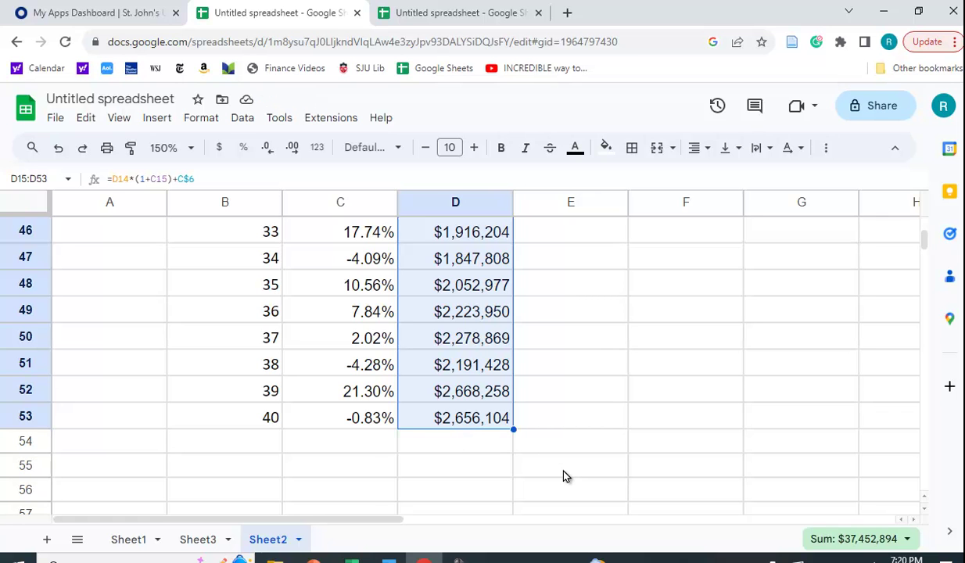
- Link the Replication 1 cell C7 to the year 40 future value in D53
{"action": "scroll", "coordinate": [564, 474], "scroll_direction": "up", "scroll_amount": 10}
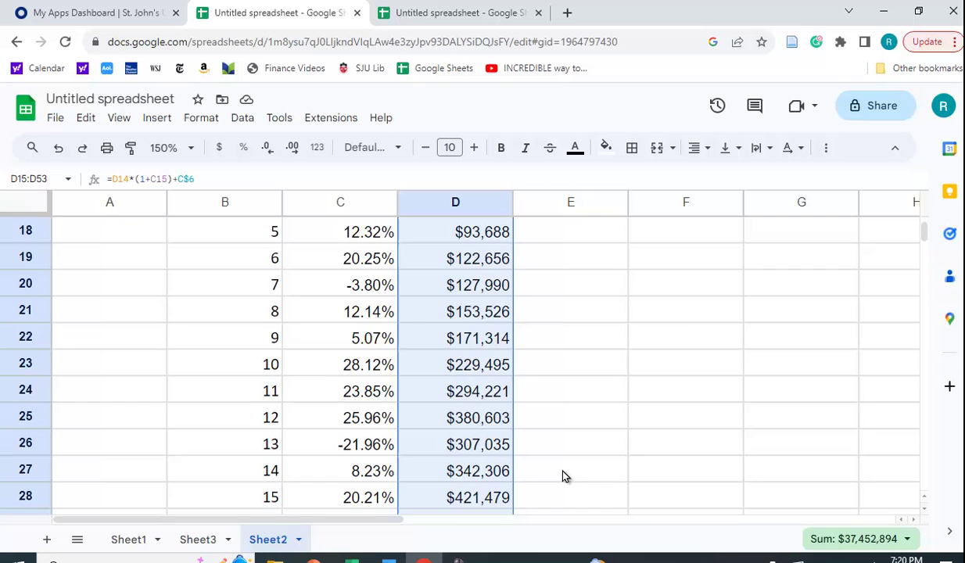
{"action": "scroll", "coordinate": [564, 474], "scroll_direction": "up", "scroll_amount": 6}
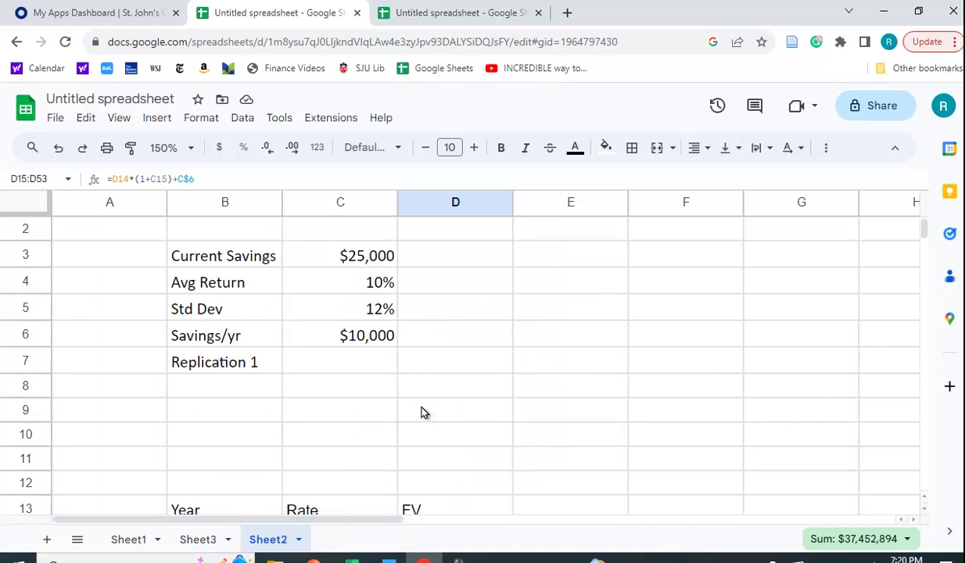
{"action": "left_click", "coordinate": [366, 372]}
{"action": "type", "text": "="}
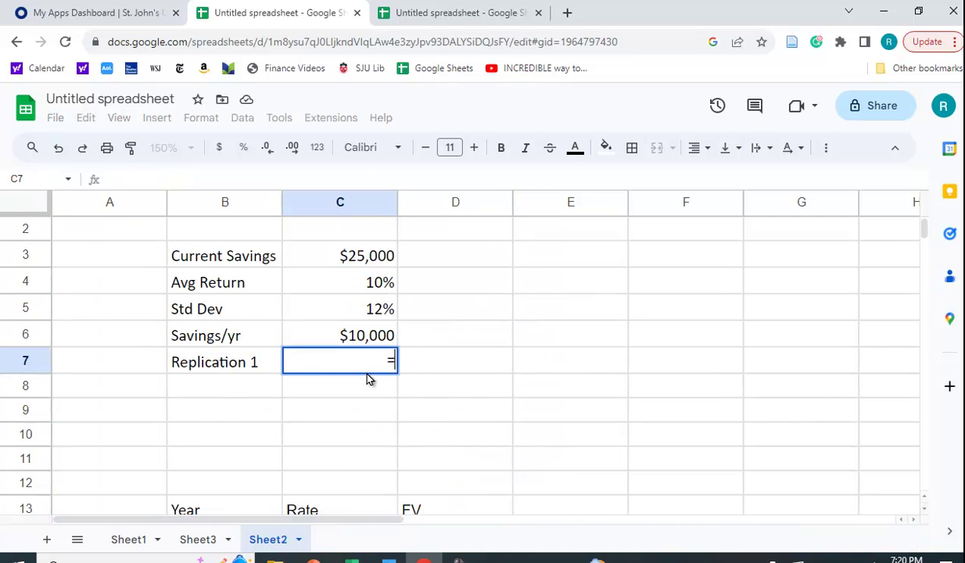
{"action": "scroll", "coordinate": [437, 382], "scroll_direction": "down", "scroll_amount": 10}
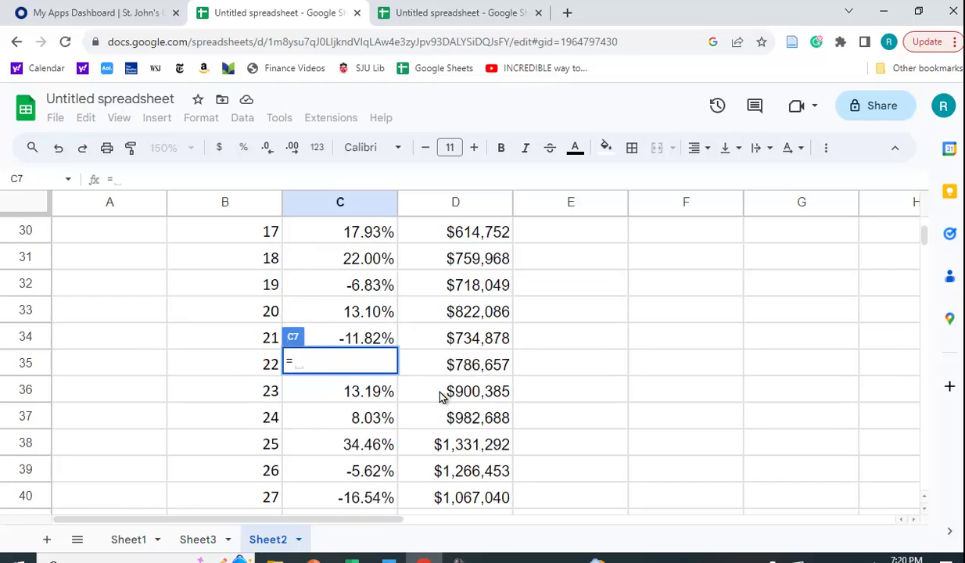
{"action": "scroll", "coordinate": [441, 397], "scroll_direction": "down", "scroll_amount": 5}
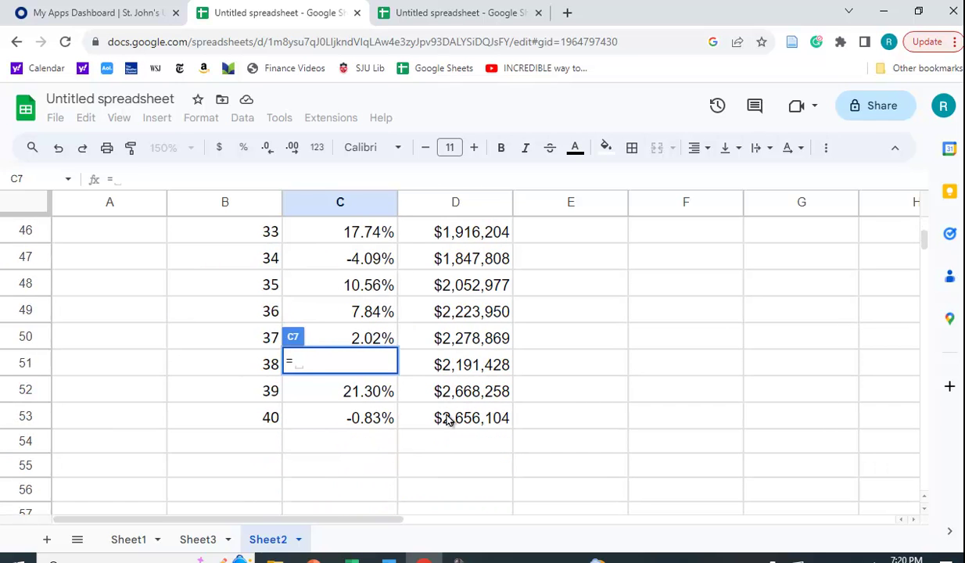
{"action": "left_click", "coordinate": [450, 421]}
{"action": "key", "text": "Return"}
- Review the Replication 1 result together with the simulated yearly rates and future values in the table
{"action": "scroll", "coordinate": [476, 416], "scroll_direction": "up", "scroll_amount": 3}
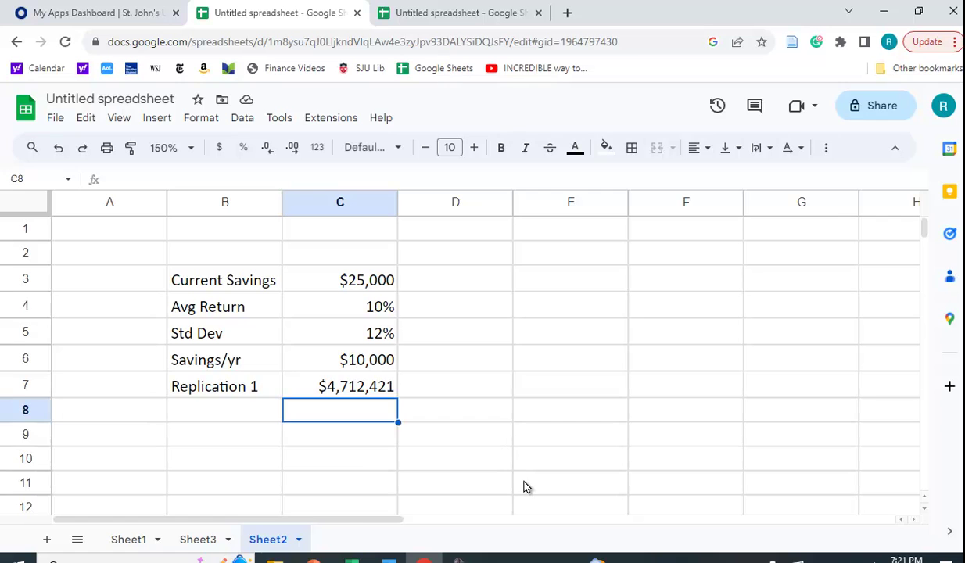
{"action": "scroll", "coordinate": [521, 472], "scroll_direction": "down", "scroll_amount": 3}
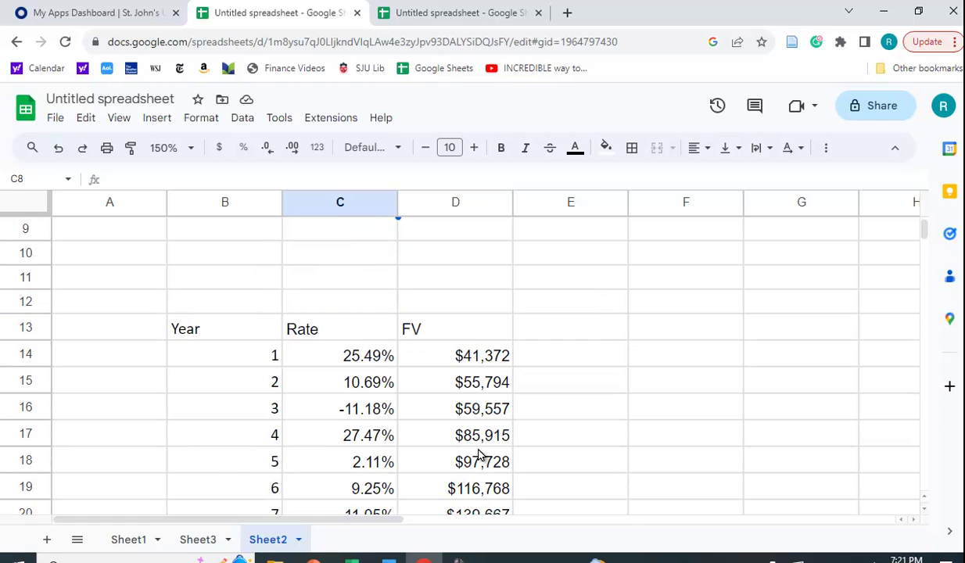
{"action": "scroll", "coordinate": [603, 435], "scroll_direction": "down", "scroll_amount": 4}
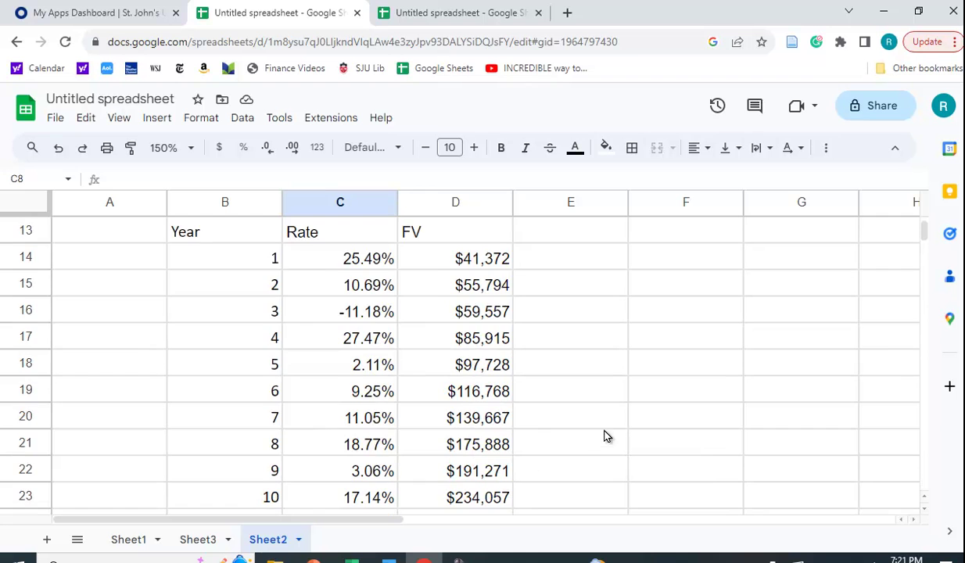
{"action": "scroll", "coordinate": [609, 467], "scroll_direction": "down", "scroll_amount": 6}
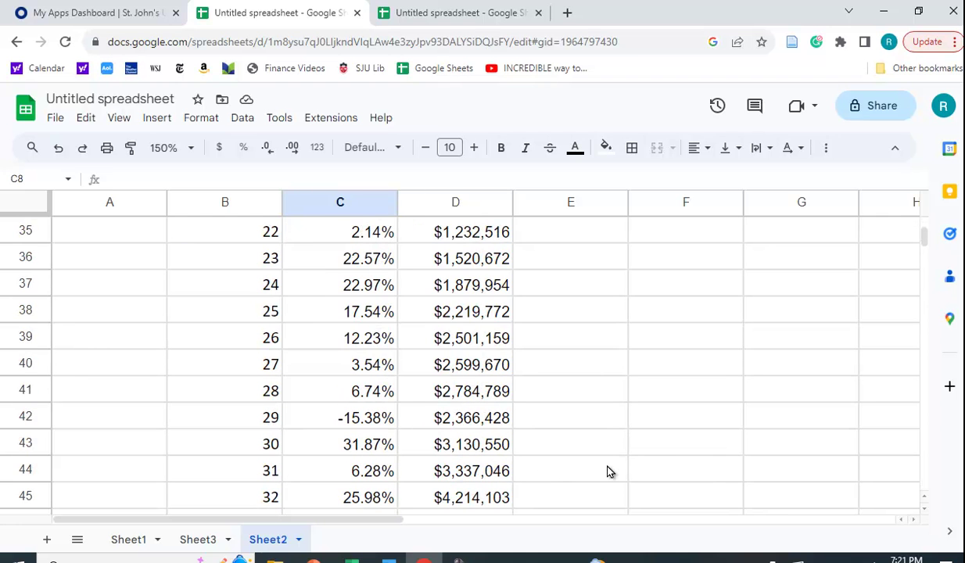
{"action": "scroll", "coordinate": [609, 467], "scroll_direction": "up", "scroll_amount": 5}
{"action": "scroll", "coordinate": [611, 471], "scroll_direction": "up", "scroll_amount": 7}
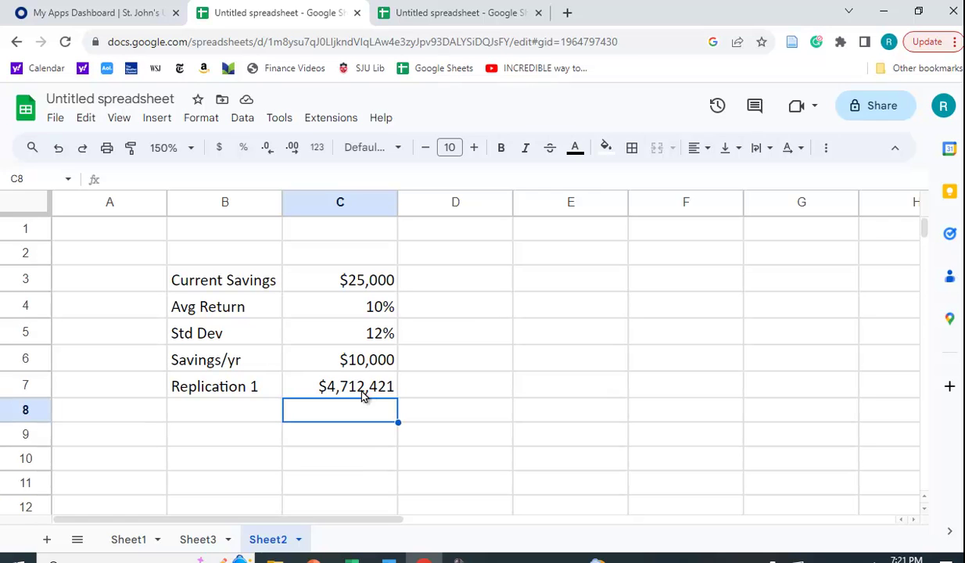
{"action": "scroll", "coordinate": [361, 440], "scroll_direction": "down", "scroll_amount": 2}
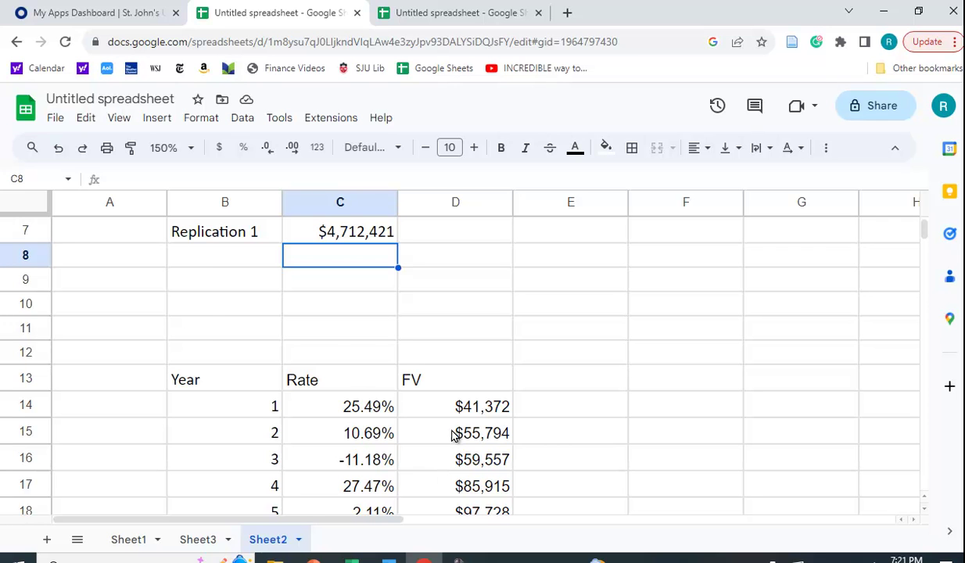
{"action": "scroll", "coordinate": [583, 388], "scroll_direction": "up", "scroll_amount": 3}
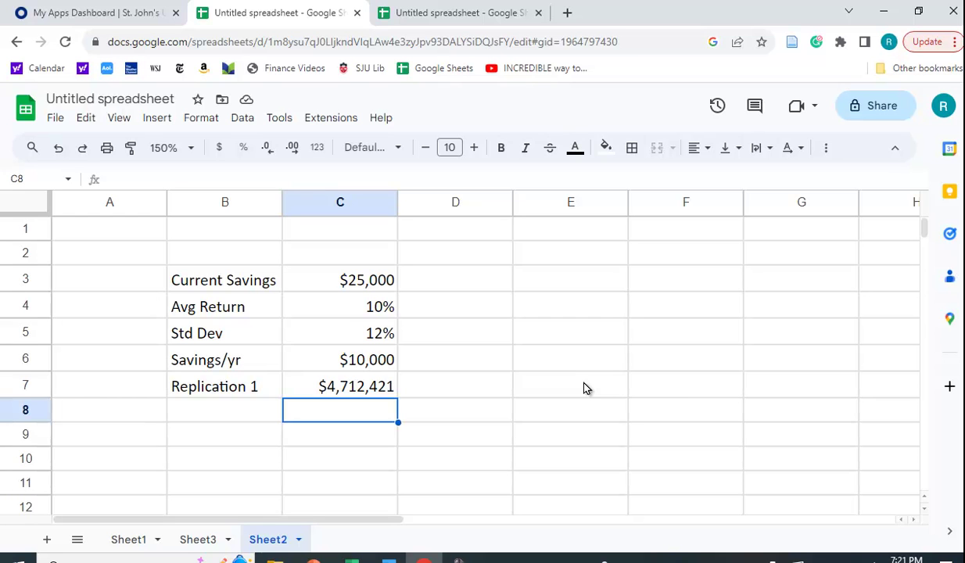
- Search the Google Workspace Marketplace add-ons for "risk solver"
{"action": "left_click", "coordinate": [336, 120]}
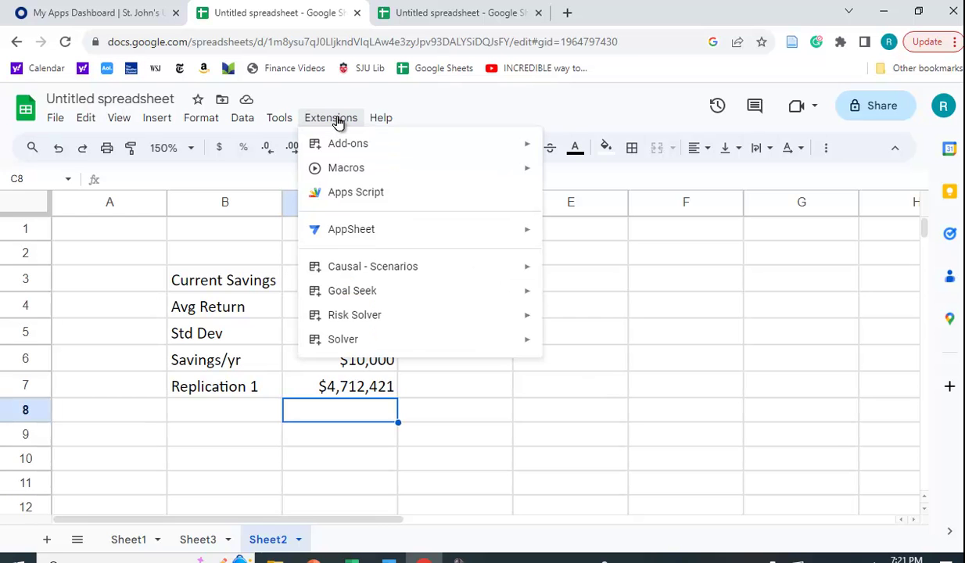
{"action": "mouse_move", "coordinate": [374, 324]}
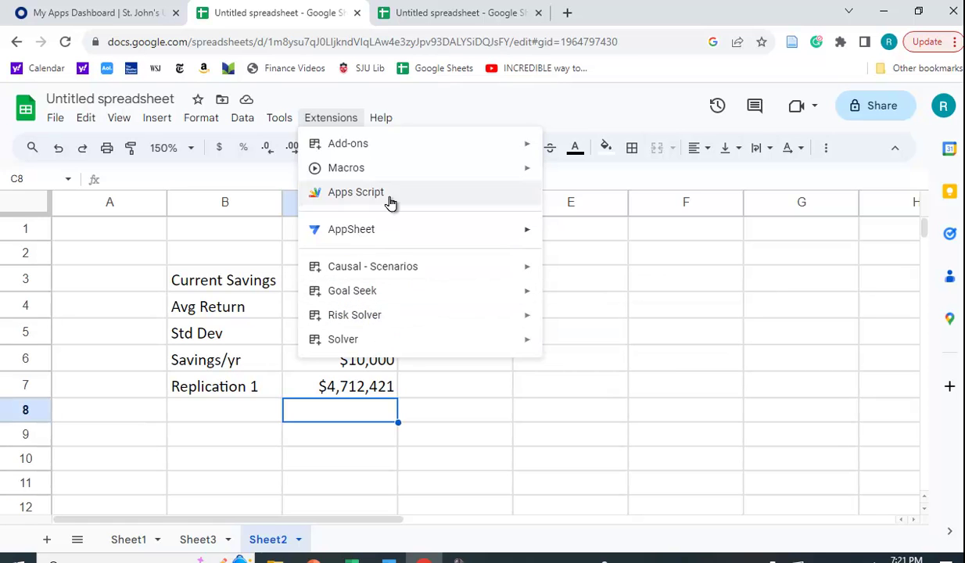
{"action": "mouse_move", "coordinate": [367, 155]}
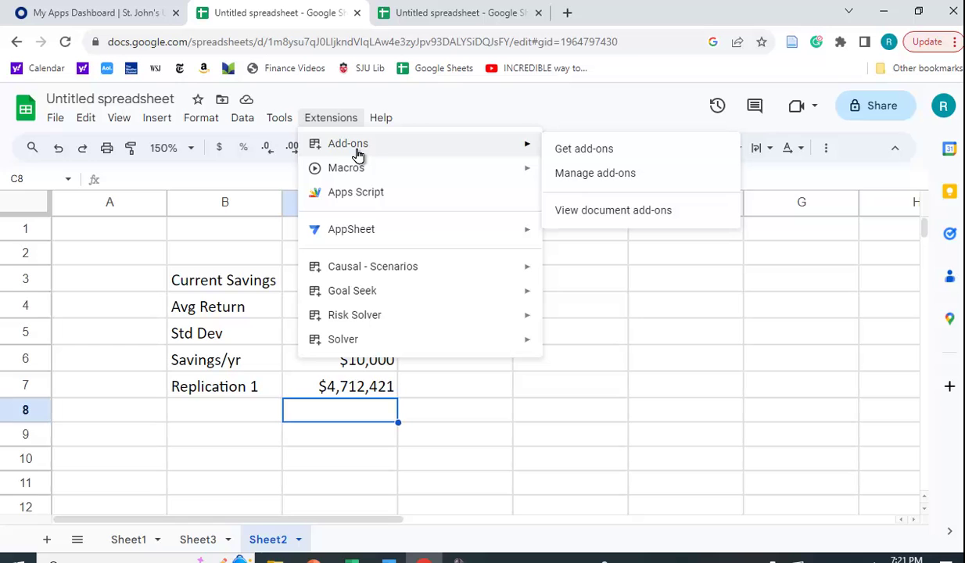
{"action": "left_click", "coordinate": [580, 162]}
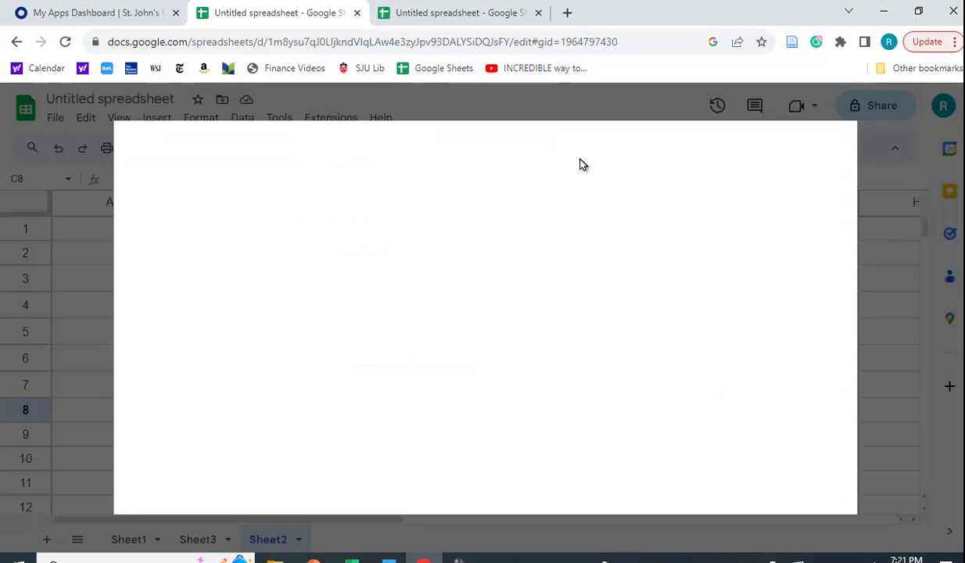
{"action": "left_click", "coordinate": [516, 147]}
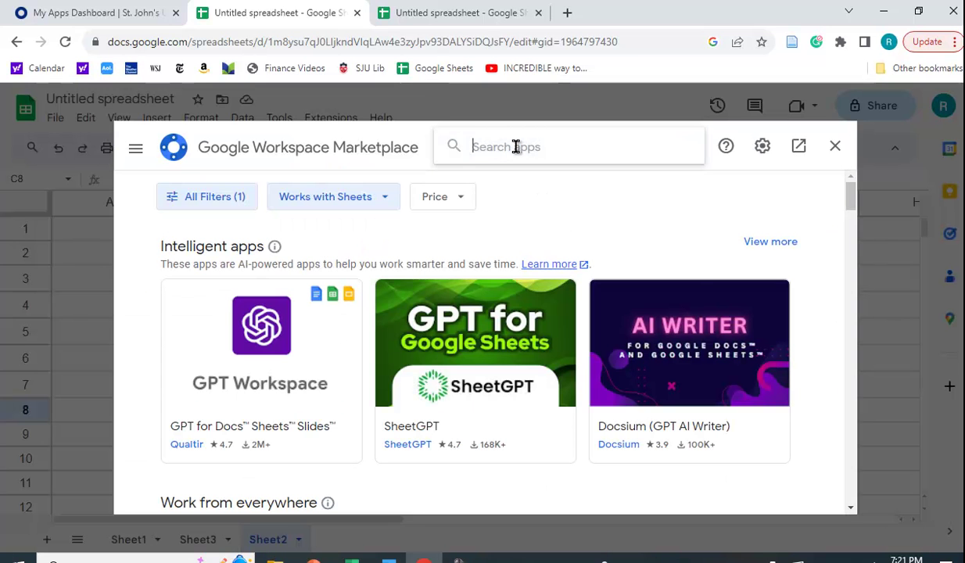
{"action": "type", "text": "risk solve"}
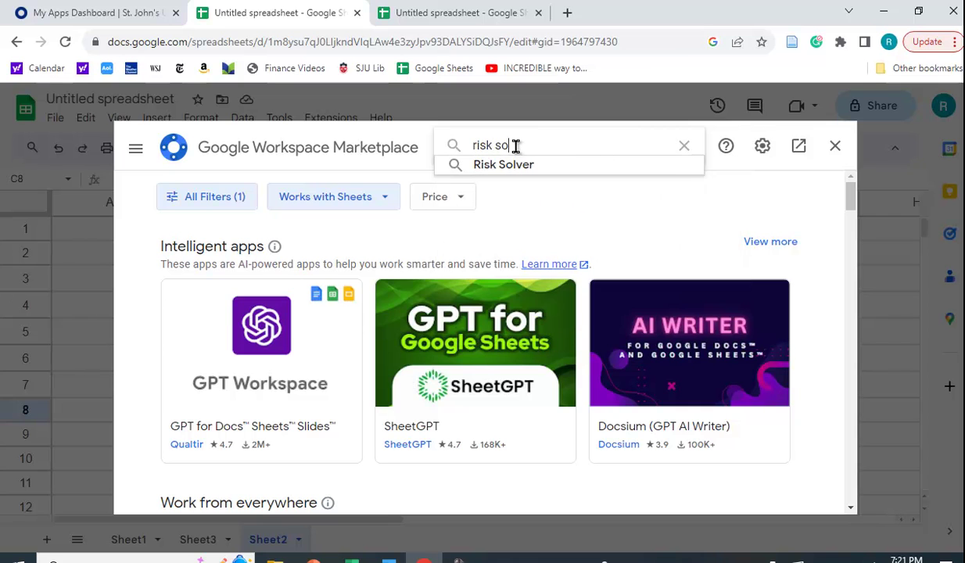
{"action": "type", "text": "r"}
{"action": "key", "text": "Return"}
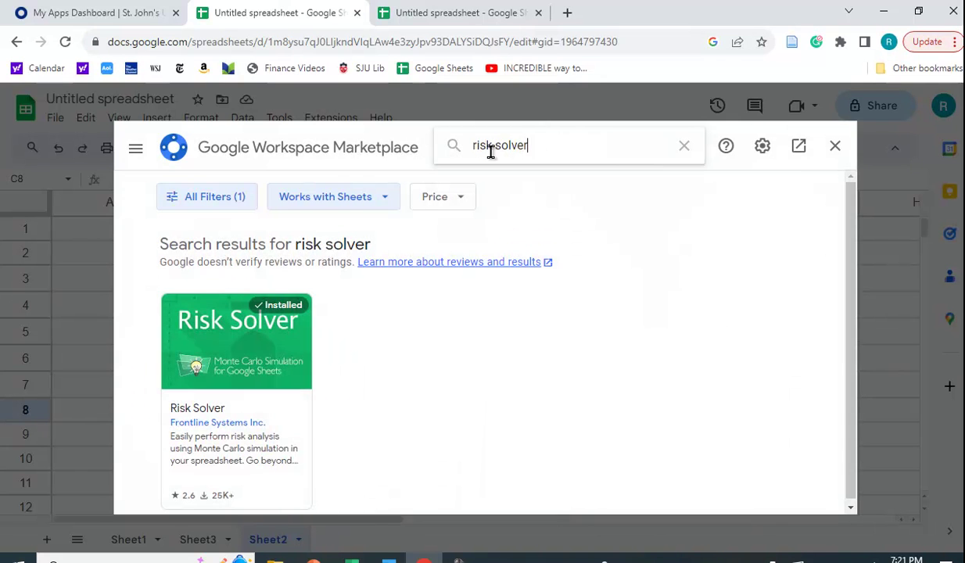
- Close the add-on marketplace and start the installed Risk Solver add-on
{"action": "left_click", "coordinate": [833, 146]}
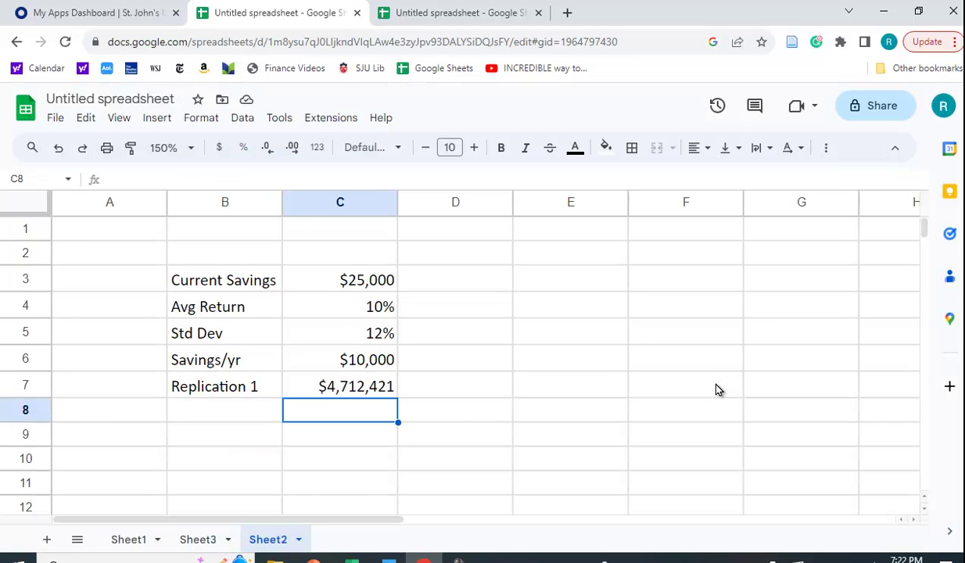
{"action": "left_click", "coordinate": [351, 124]}
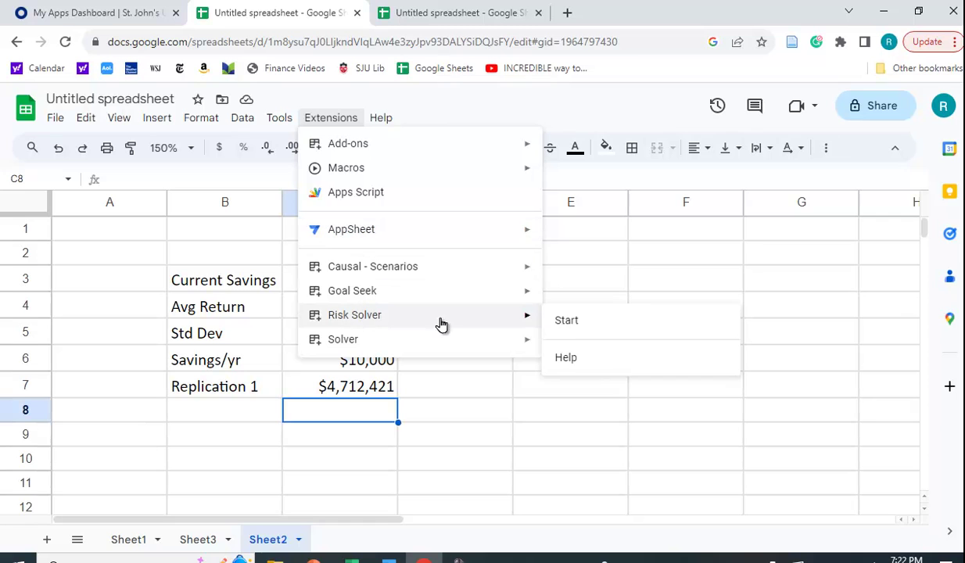
{"action": "left_click", "coordinate": [573, 327]}
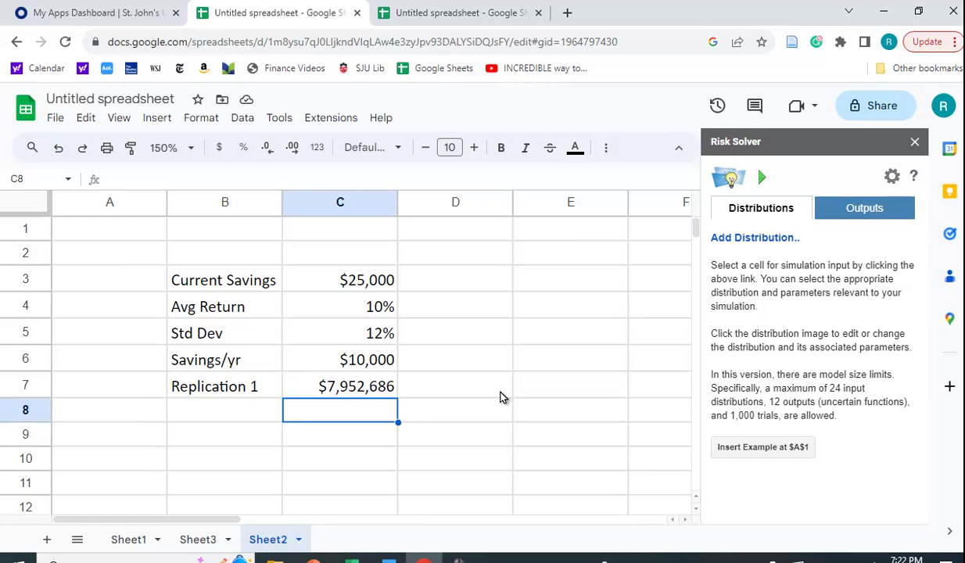
- Remove the existing Risk Solver output and add the Replication 1 cell C7 as the simulation output
{"action": "left_click", "coordinate": [844, 210]}
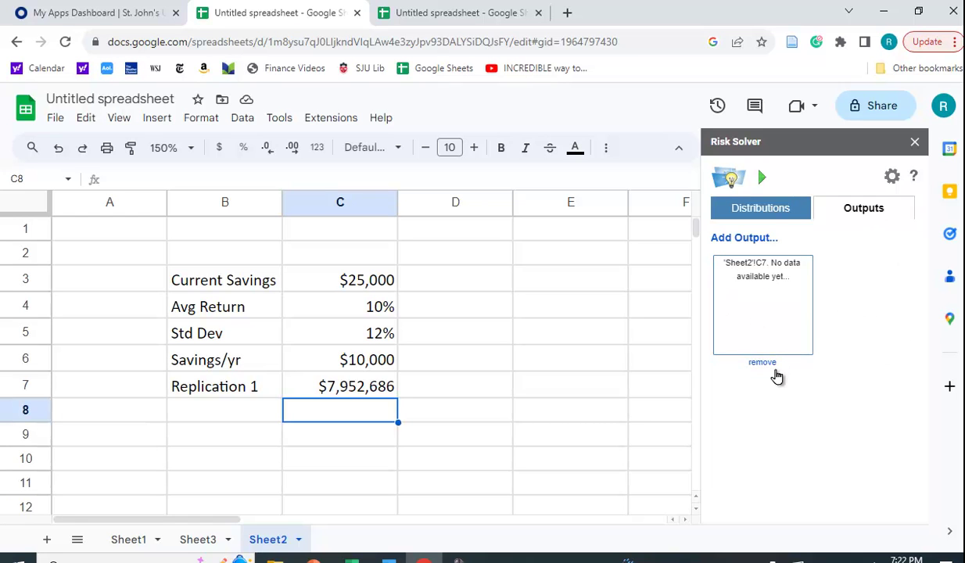
{"action": "left_click", "coordinate": [762, 363]}
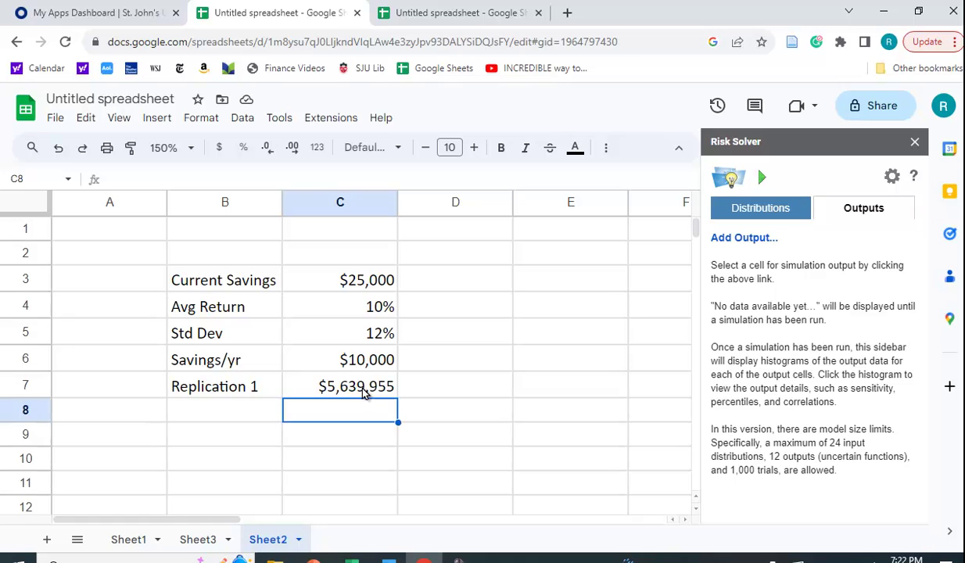
{"action": "left_click", "coordinate": [363, 393]}
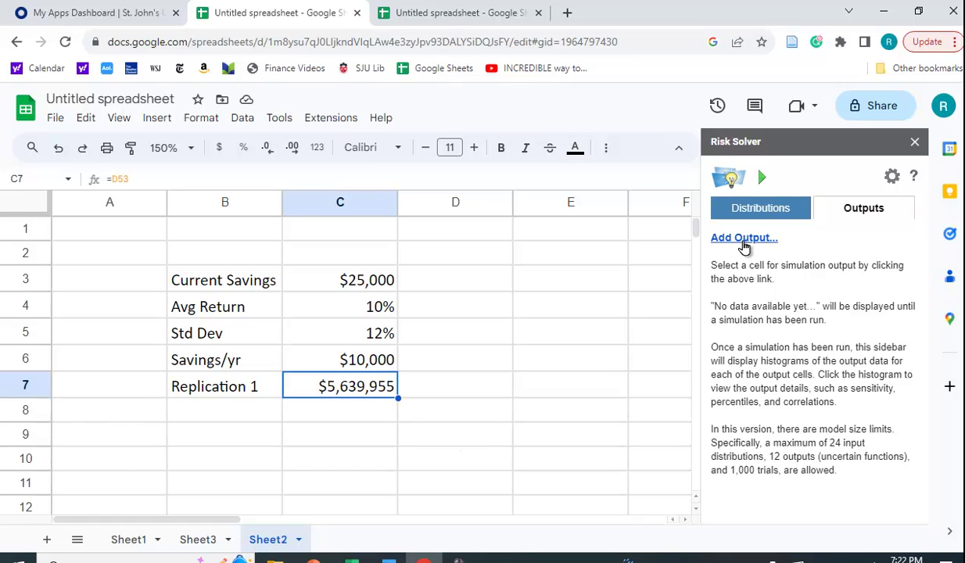
{"action": "left_click", "coordinate": [743, 242]}
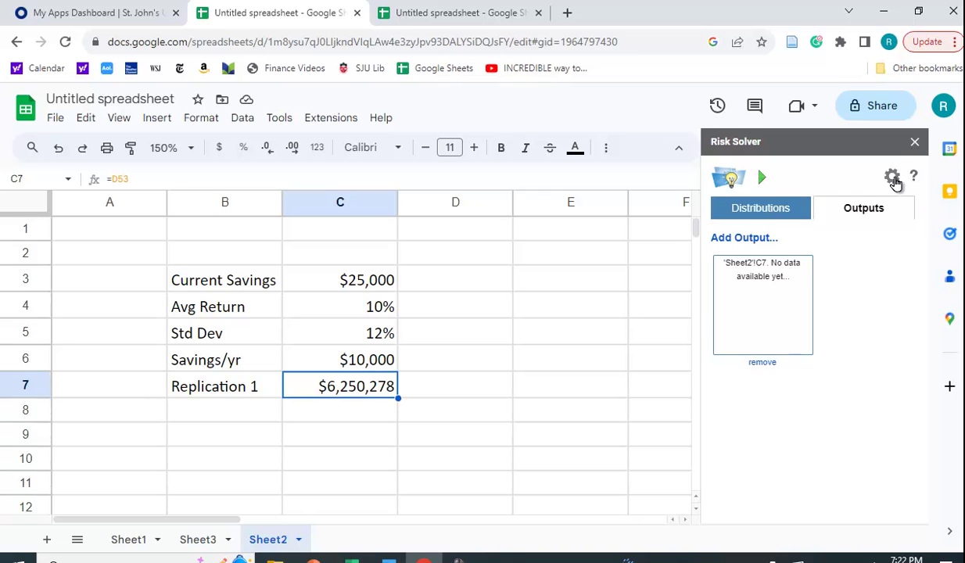
- Run the simulation with 1000 trials and Monte Carlo sampling, and open the detailed statistics of the C7 output
{"action": "left_click", "coordinate": [894, 180]}
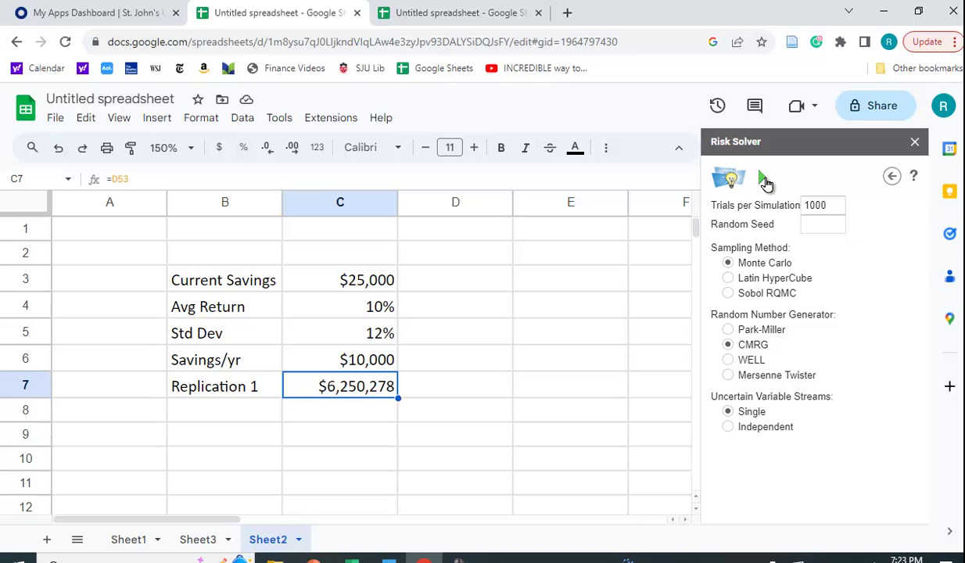
{"action": "left_click", "coordinate": [763, 180]}
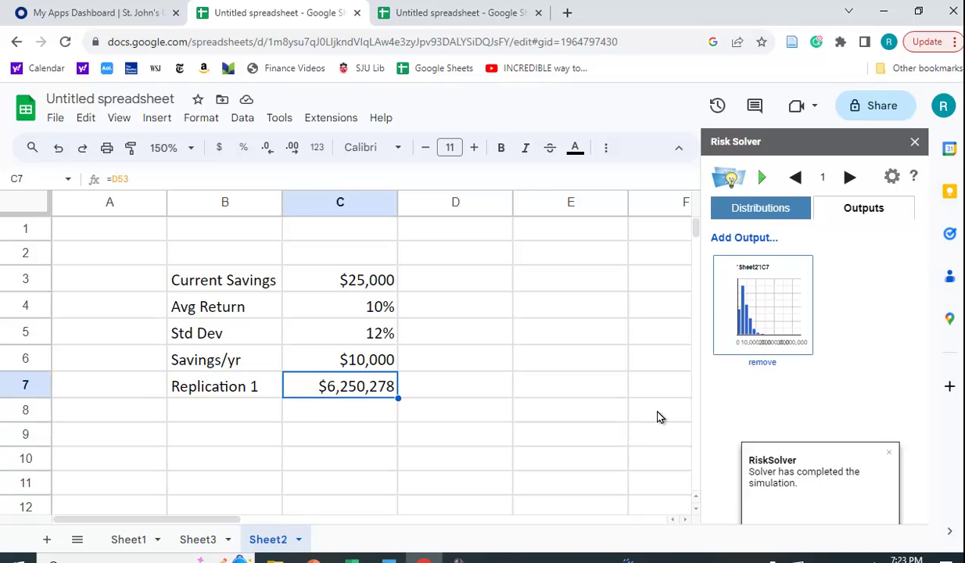
{"action": "left_click", "coordinate": [774, 305]}
{"action": "scroll", "coordinate": [866, 313], "scroll_direction": "down", "scroll_amount": 5}
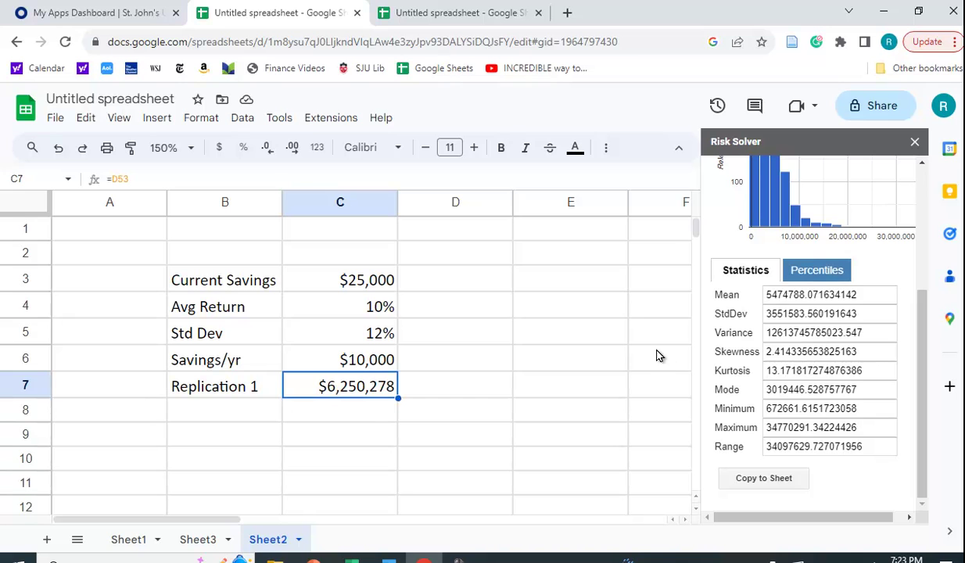
{"action": "scroll", "coordinate": [615, 348], "scroll_direction": "down", "scroll_amount": 1}
{"action": "scroll", "coordinate": [617, 349], "scroll_direction": "up", "scroll_amount": 1}
- Copy the simulation statistics into the sheet starting at cell E2 and close Risk Solver
{"action": "left_click", "coordinate": [614, 254]}
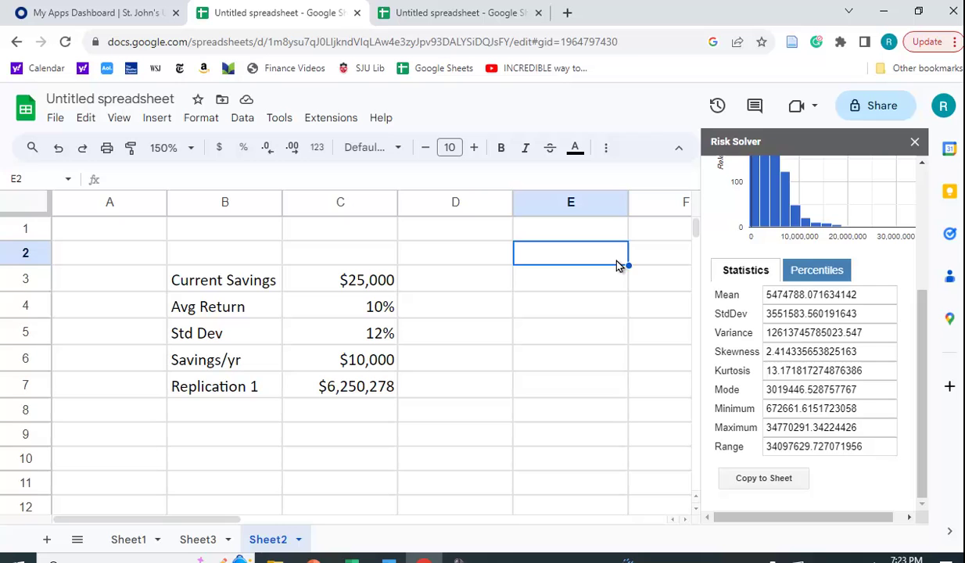
{"action": "left_click", "coordinate": [770, 478]}
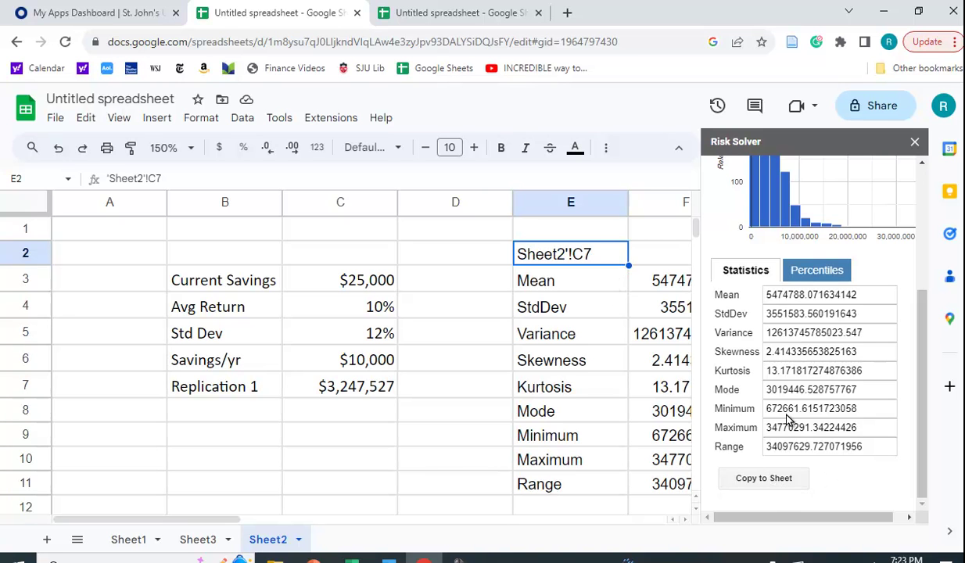
{"action": "left_click", "coordinate": [914, 143]}
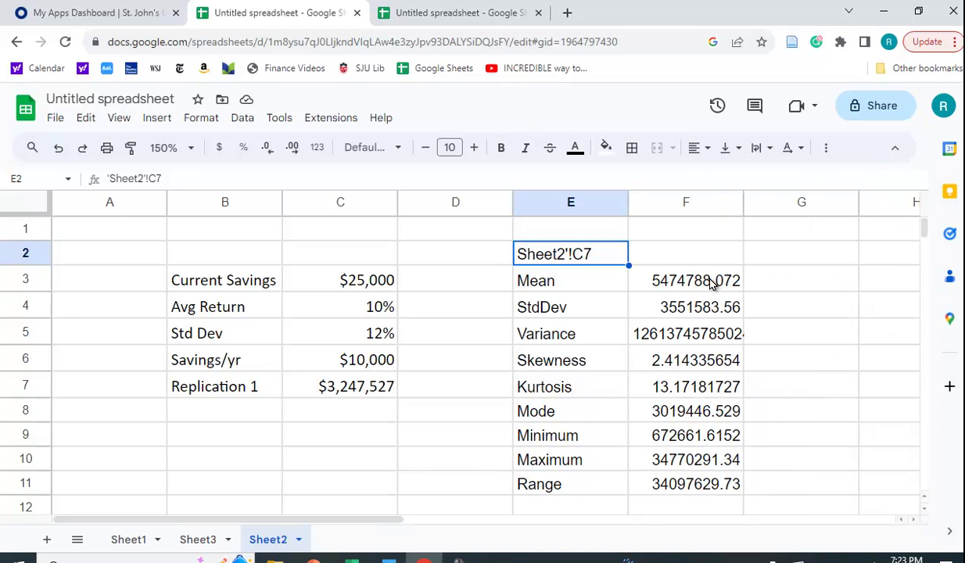
- Format the mean and standard deviation in F3:F4 as currency with no decimal places
{"action": "left_click_drag", "start_coordinate": [708, 281], "coordinate": [703, 305]}
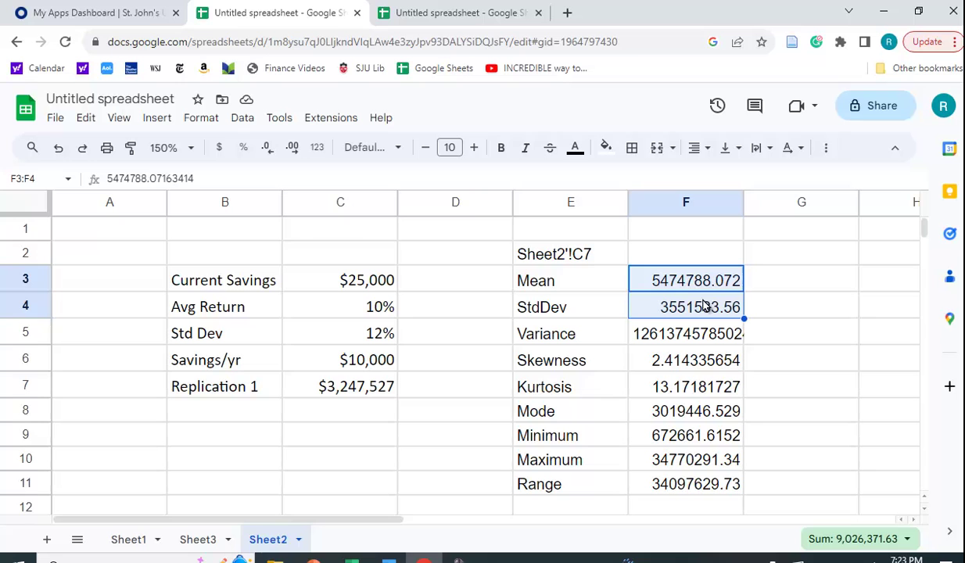
{"action": "left_click", "coordinate": [218, 151]}
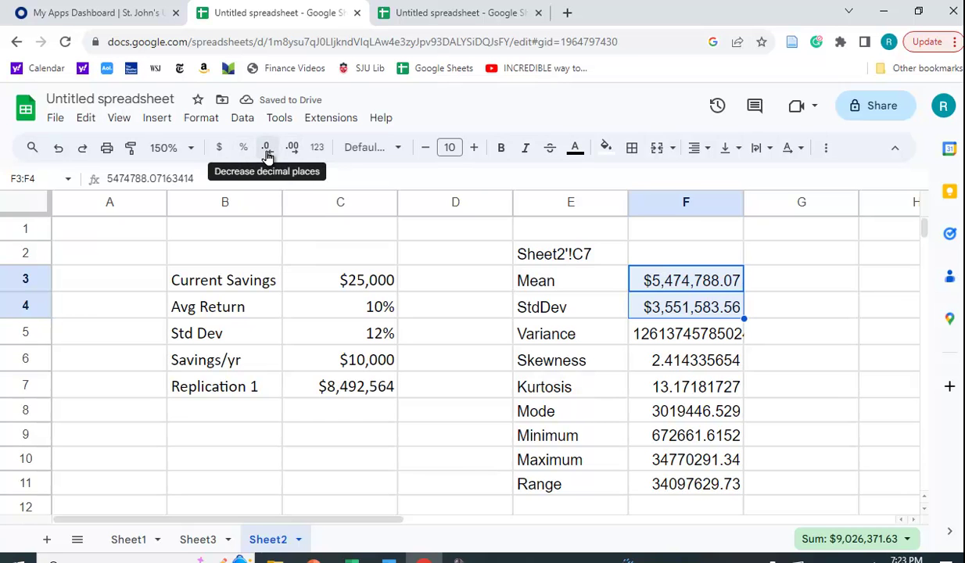
{"action": "left_click", "coordinate": [267, 150]}
{"action": "left_click", "coordinate": [267, 150]}
{"action": "left_click", "coordinate": [813, 340]}
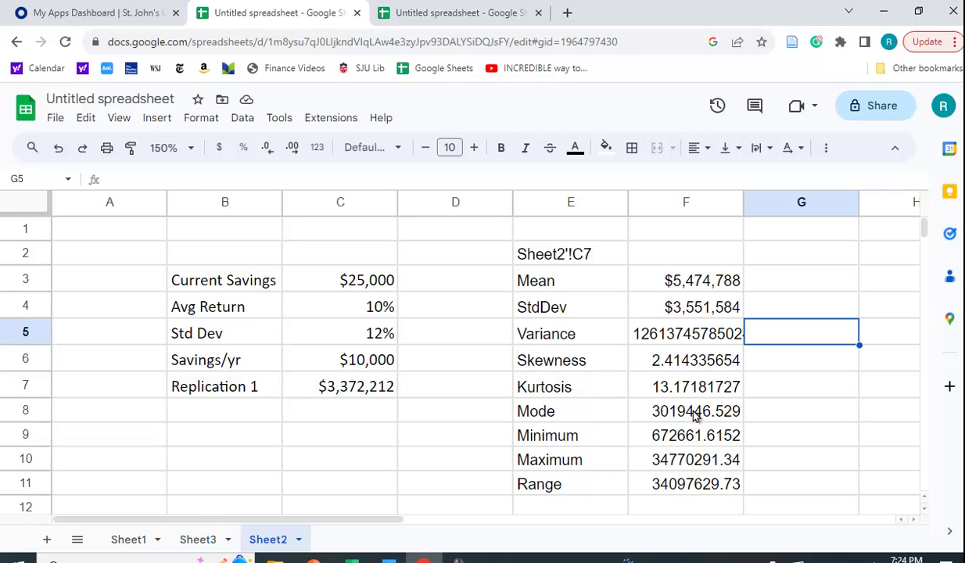
- Format the mode, minimum, maximum and range in F8:F11 as currency with no decimal places
{"action": "left_click_drag", "start_coordinate": [673, 406], "coordinate": [702, 482]}
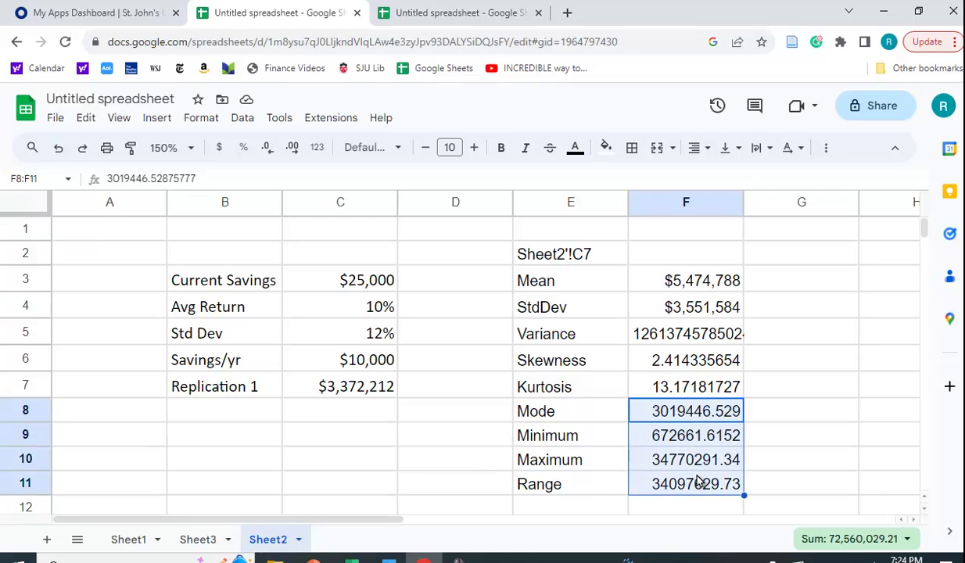
{"action": "left_click", "coordinate": [223, 157]}
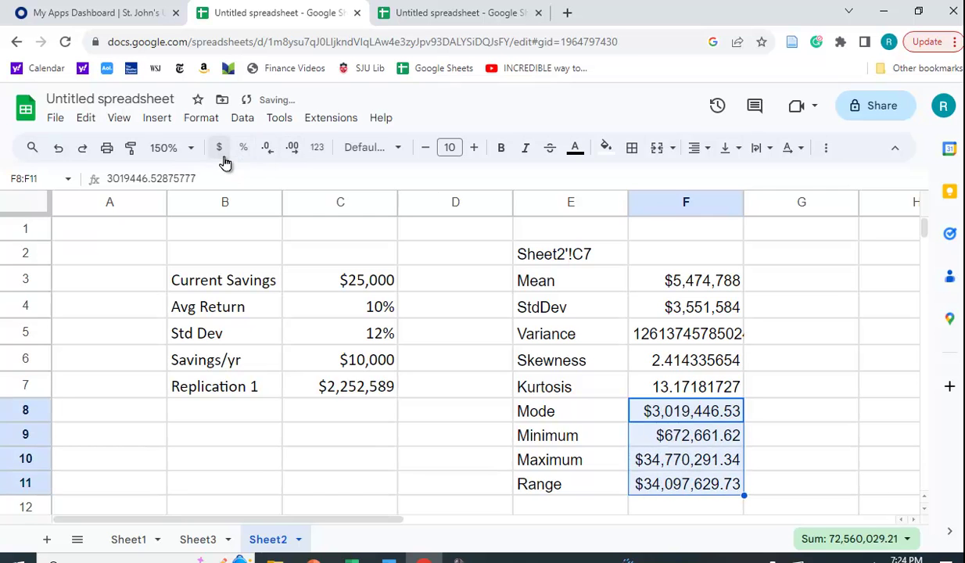
{"action": "left_click", "coordinate": [275, 154]}
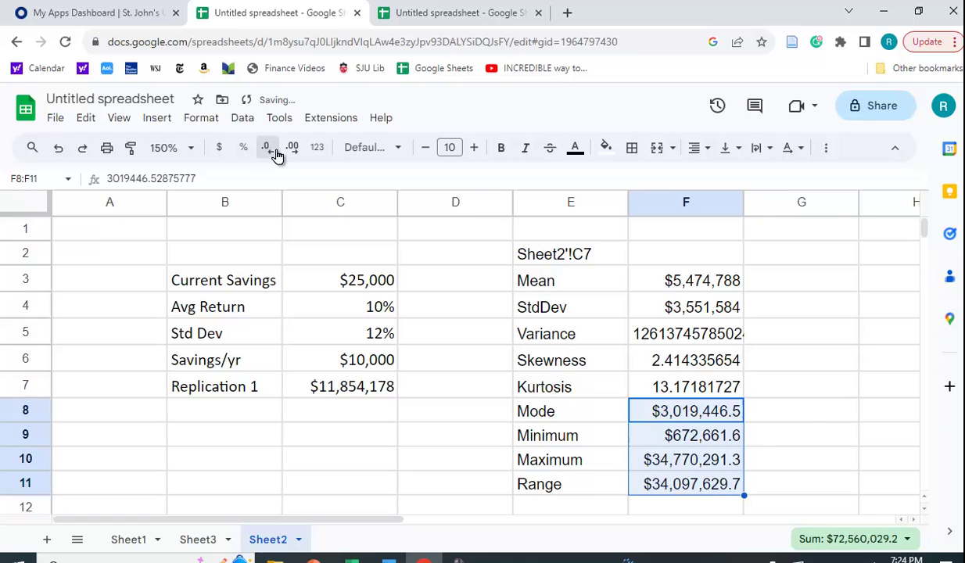
{"action": "left_click", "coordinate": [275, 154]}
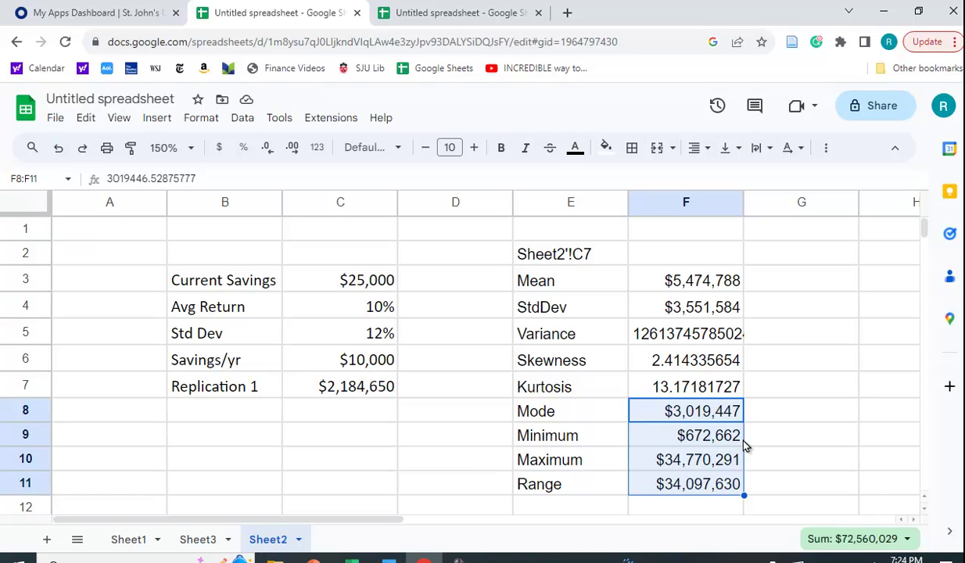
{"action": "left_click", "coordinate": [847, 440]}
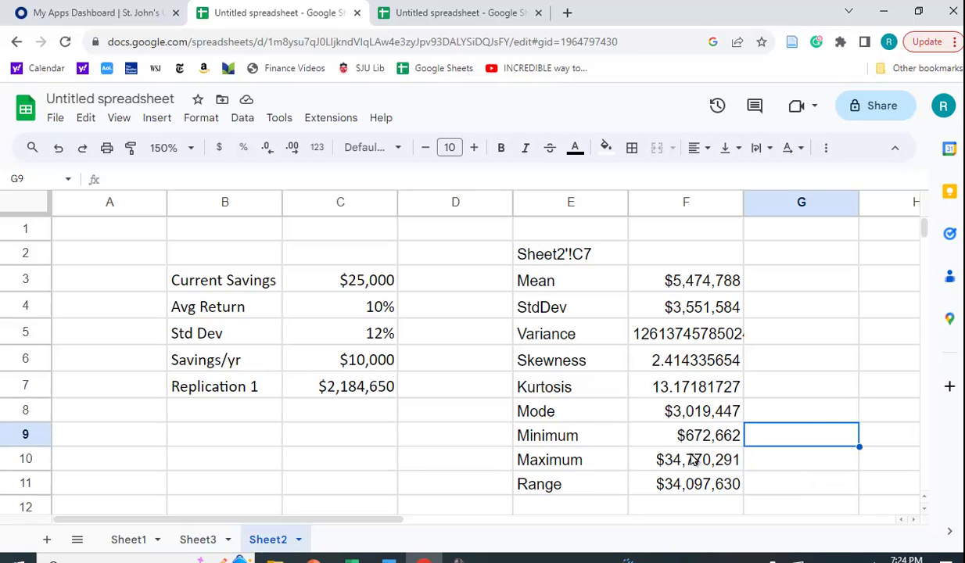
- Switch to the Excel workbook's Monte Carlo sheet, compare its statistics with the Risk Solver results, and return to Google Sheets
{"action": "left_click", "coordinate": [352, 559]}
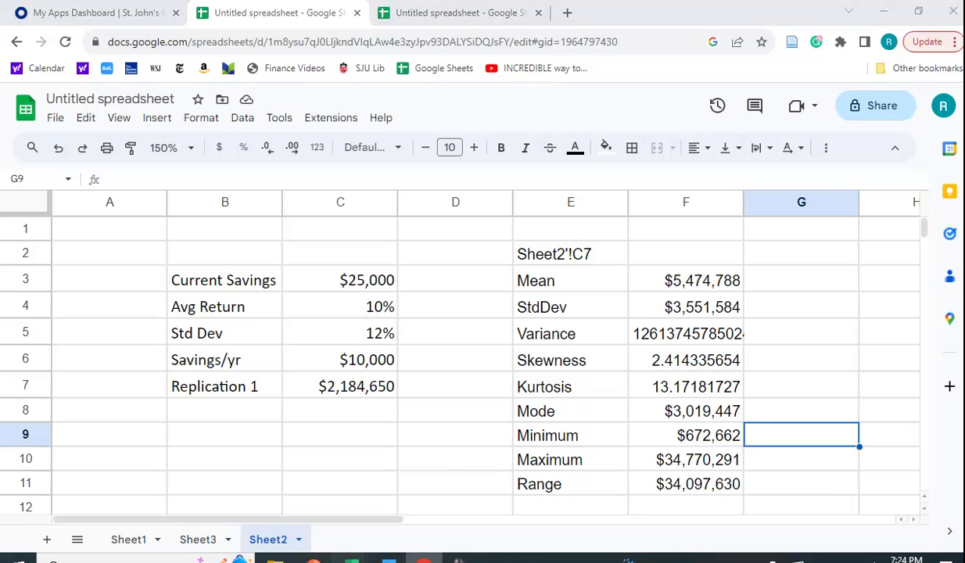
{"action": "left_click", "coordinate": [295, 505]}
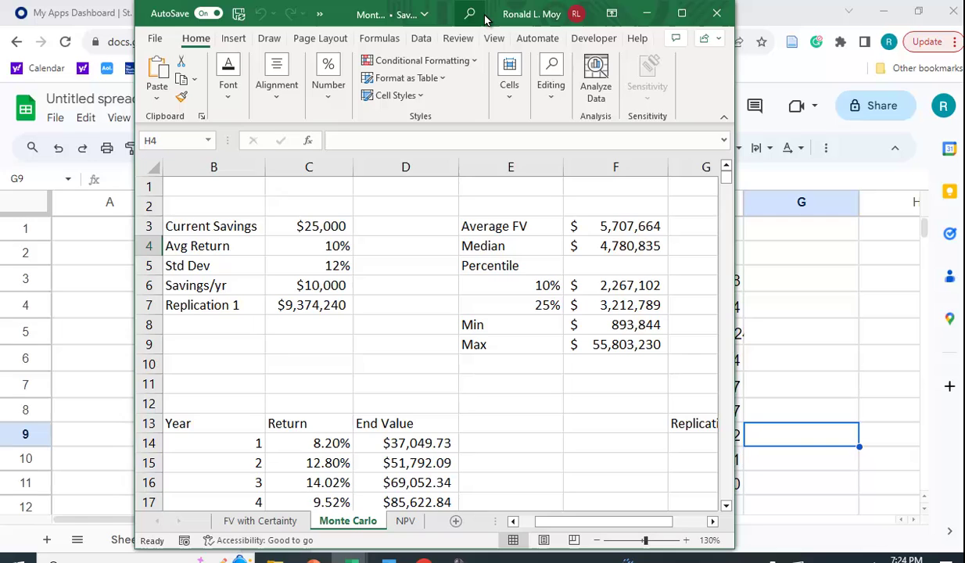
{"action": "left_click_drag", "start_coordinate": [485, 18], "coordinate": [359, 27]}
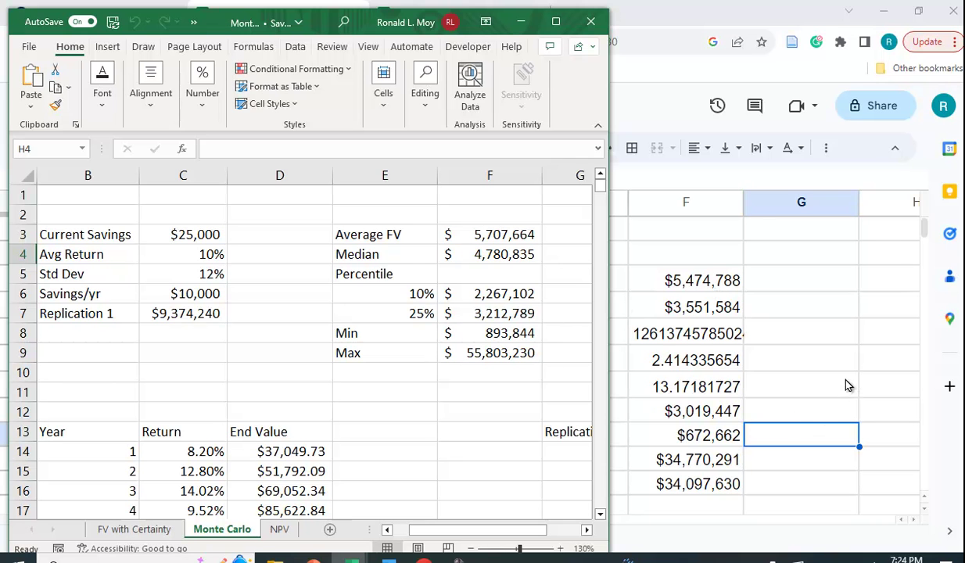
{"action": "left_click", "coordinate": [520, 24]}
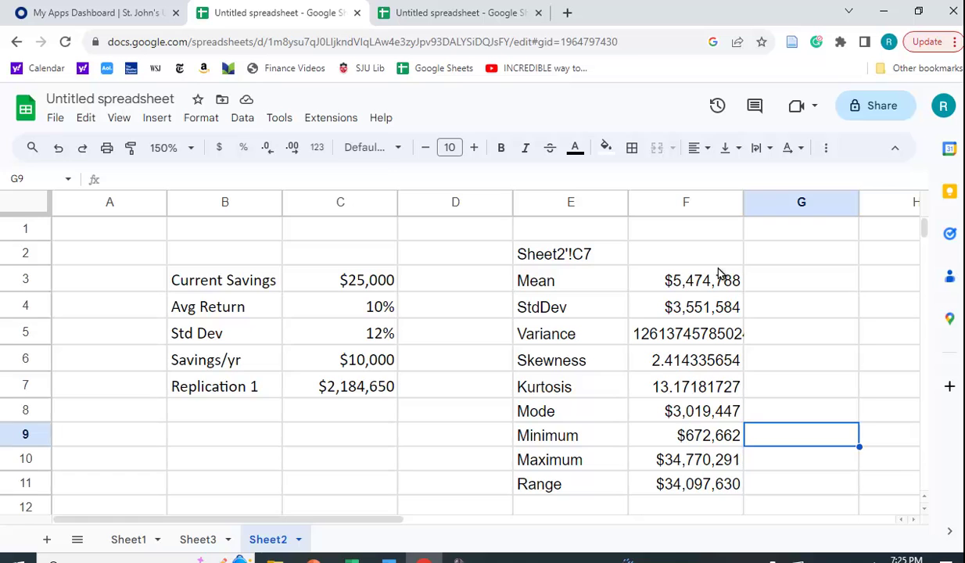
{"action": "left_click", "coordinate": [336, 119]}
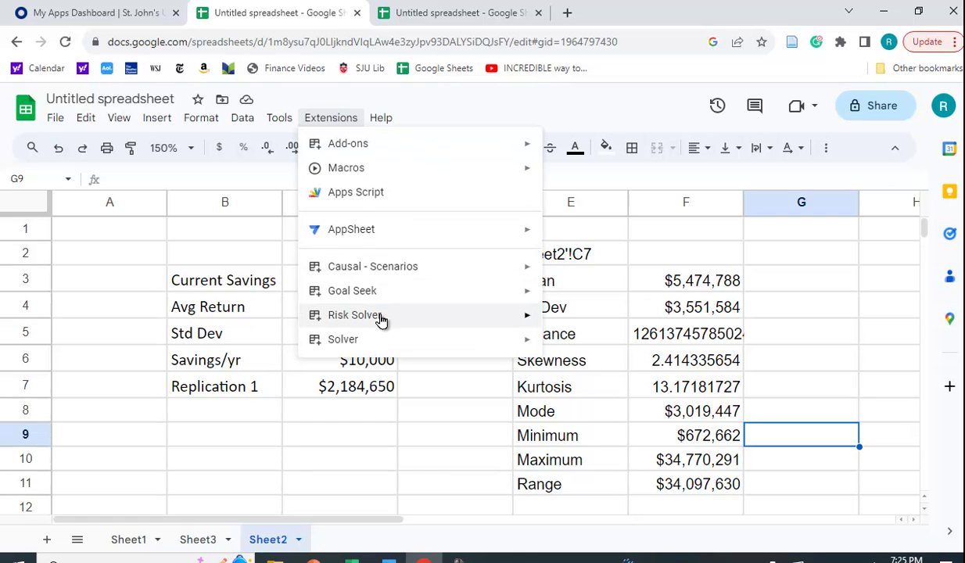
{"action": "left_click", "coordinate": [855, 313]}
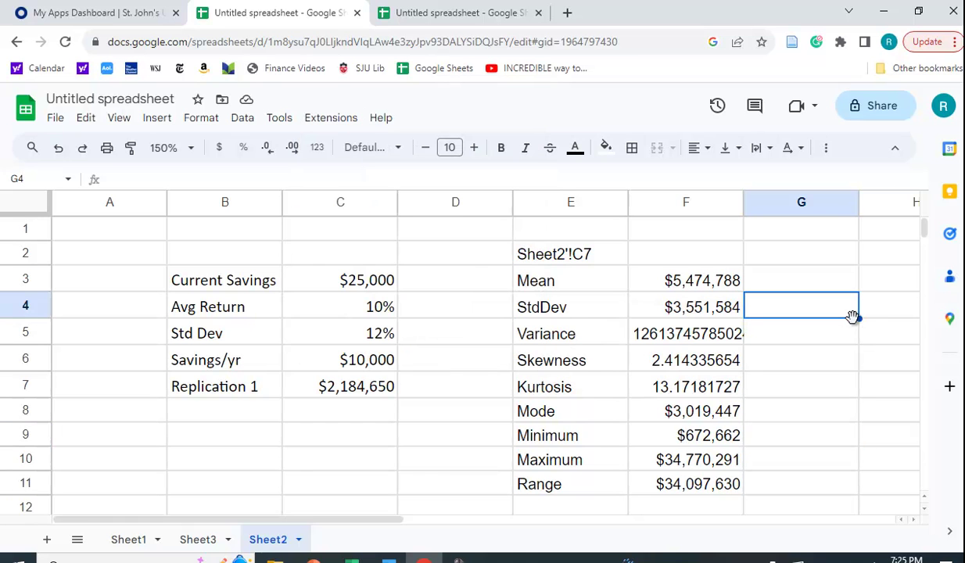